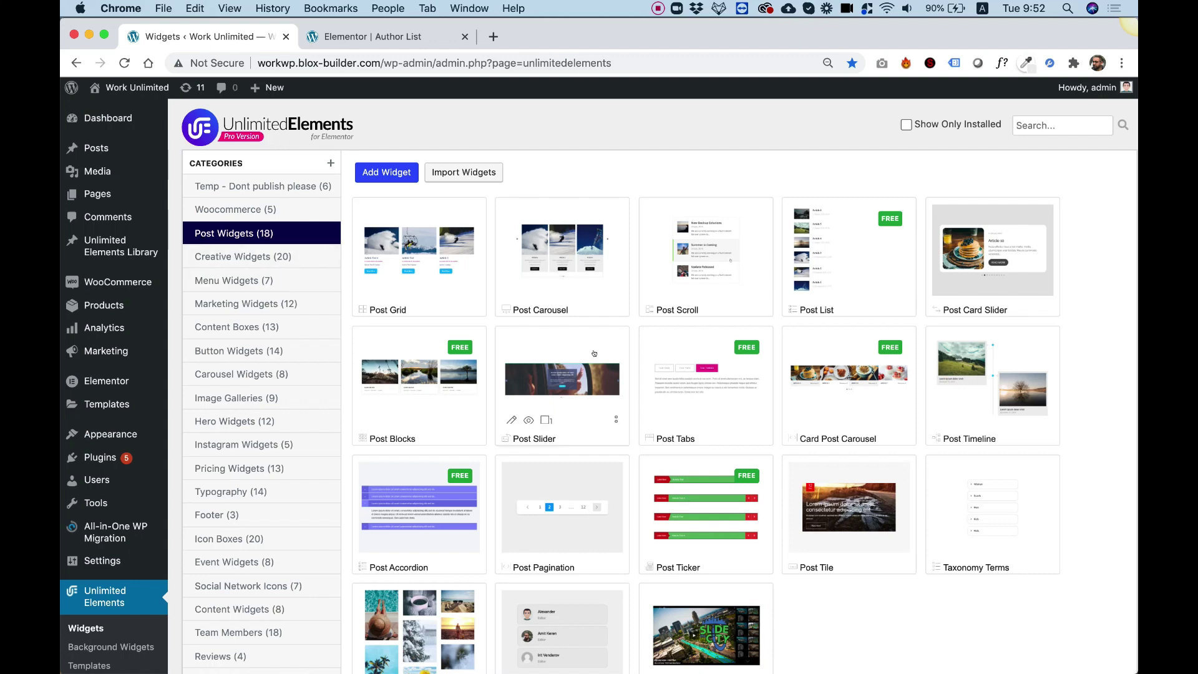
# Scroll the Post Widgets library down to bring the Author List widget card into view
pyautogui.scroll(-2, 562, 437)
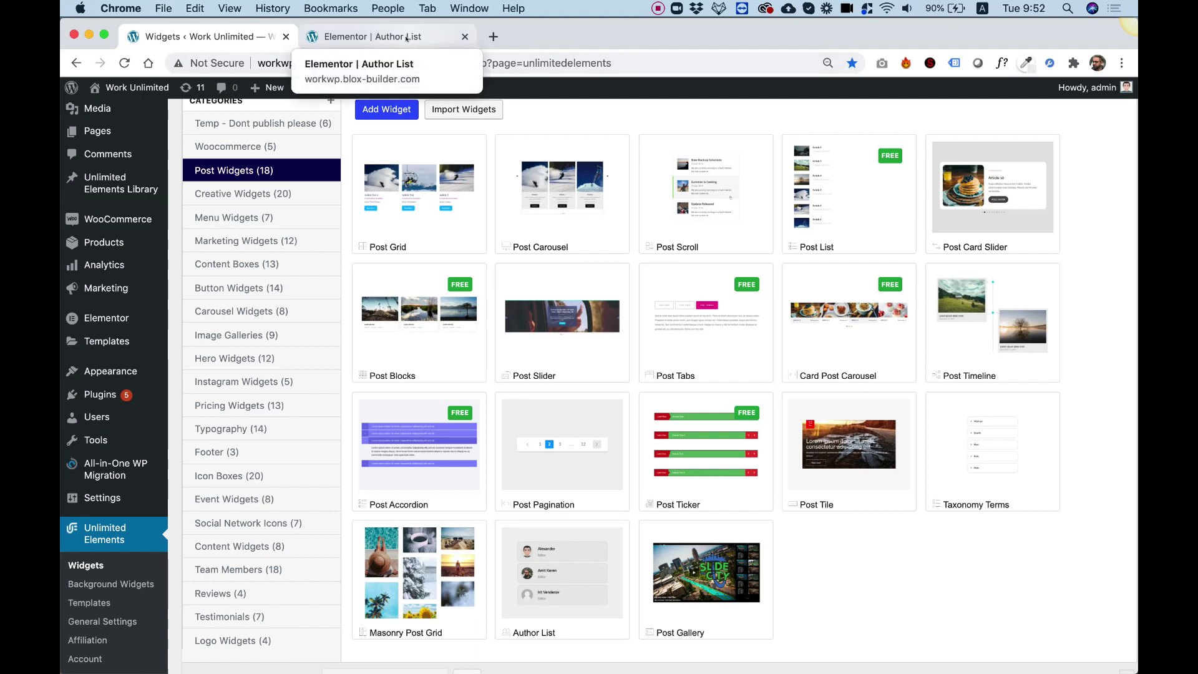
# In the Elementor editor, search 'author li' and drag the Author List widget onto the page
pyautogui.click(406, 38)
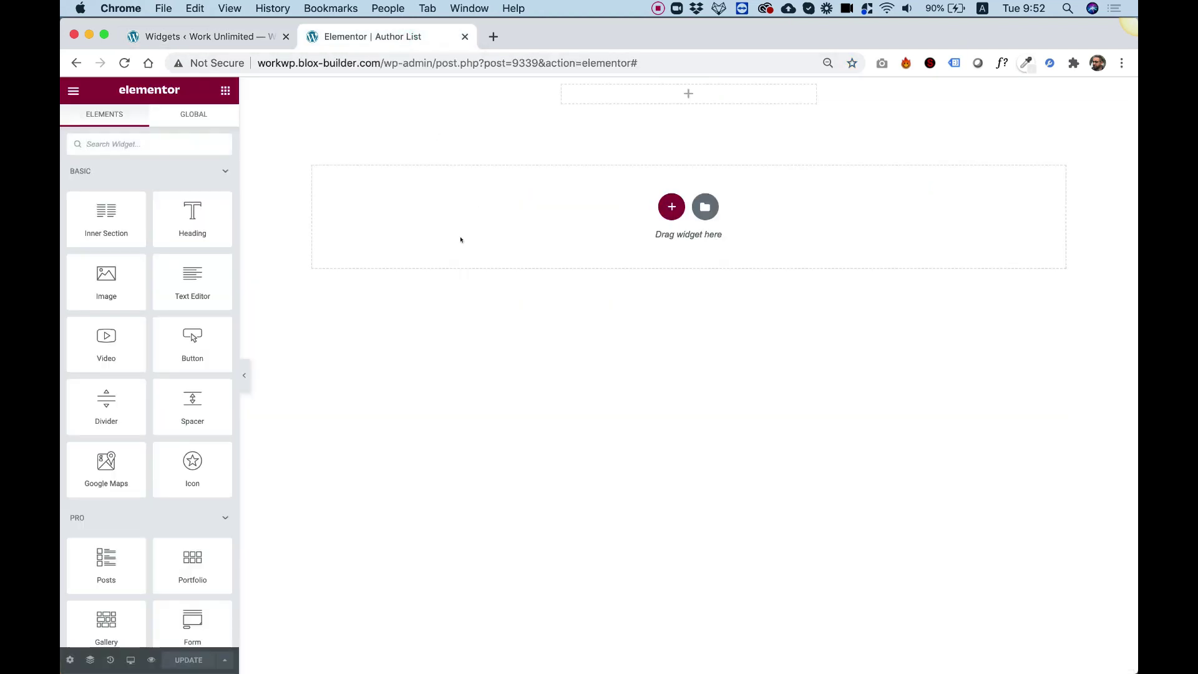
pyautogui.click(162, 144)
pyautogui.write('author list')
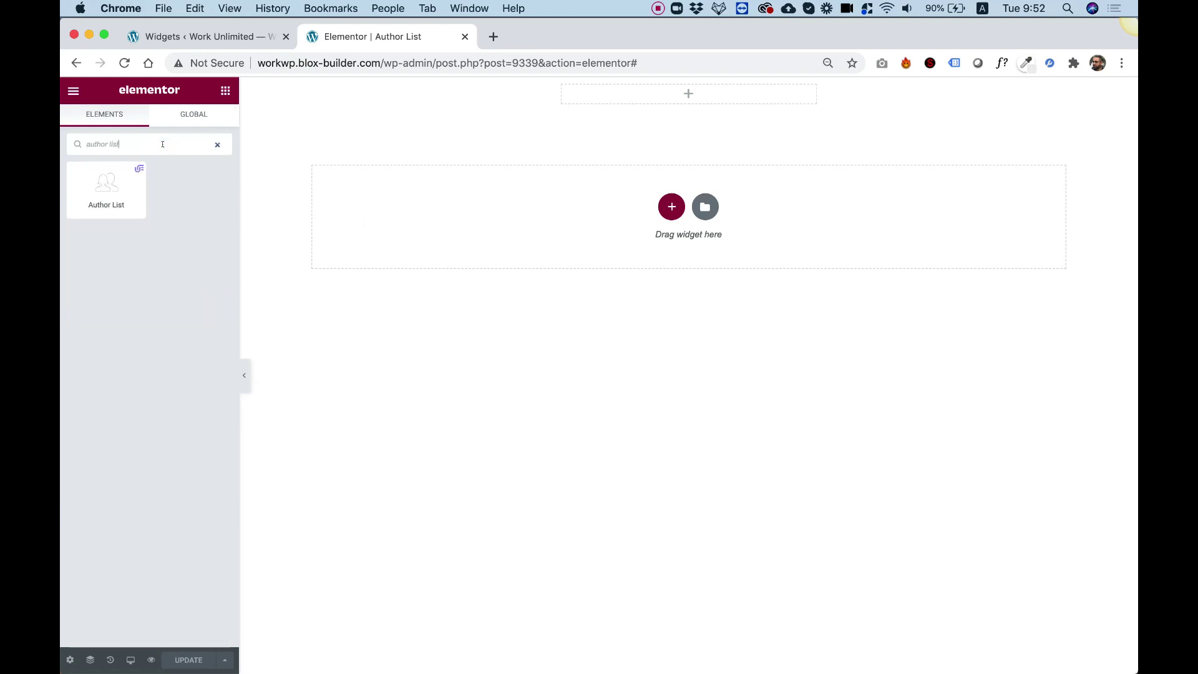
pyautogui.moveTo(105, 187); pyautogui.dragTo(604, 93)
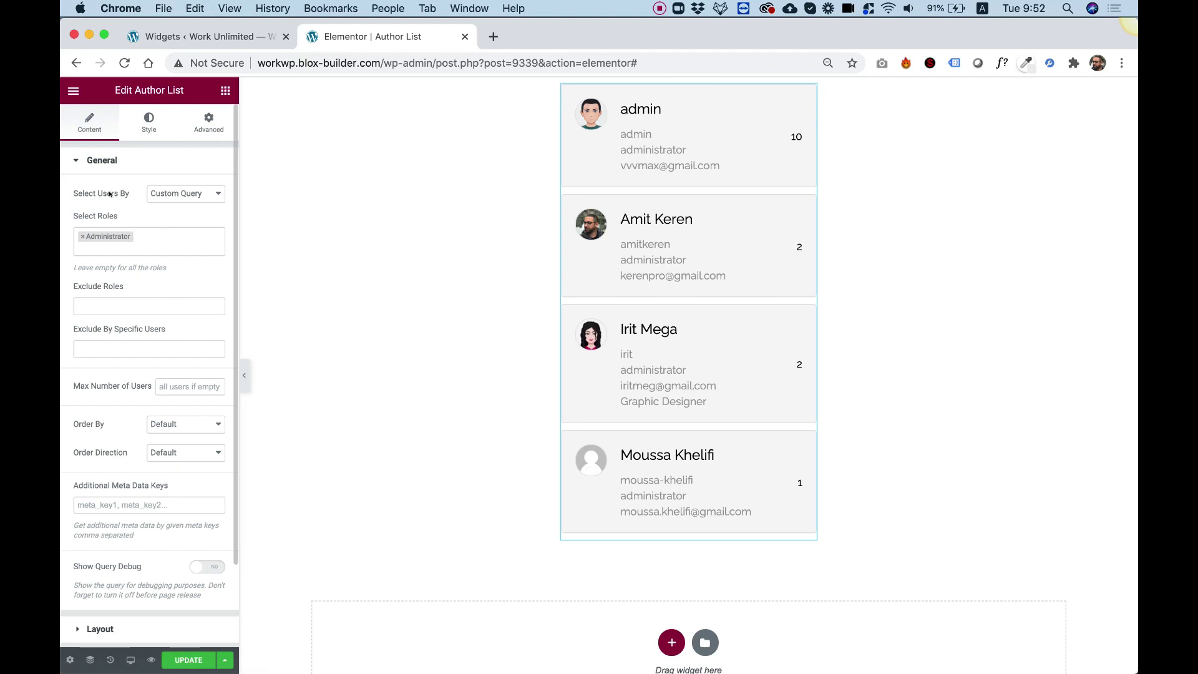
# Switch Select Users By to Manual Selection, add a user, then search 'maxx' and clear it
pyautogui.click(168, 194)
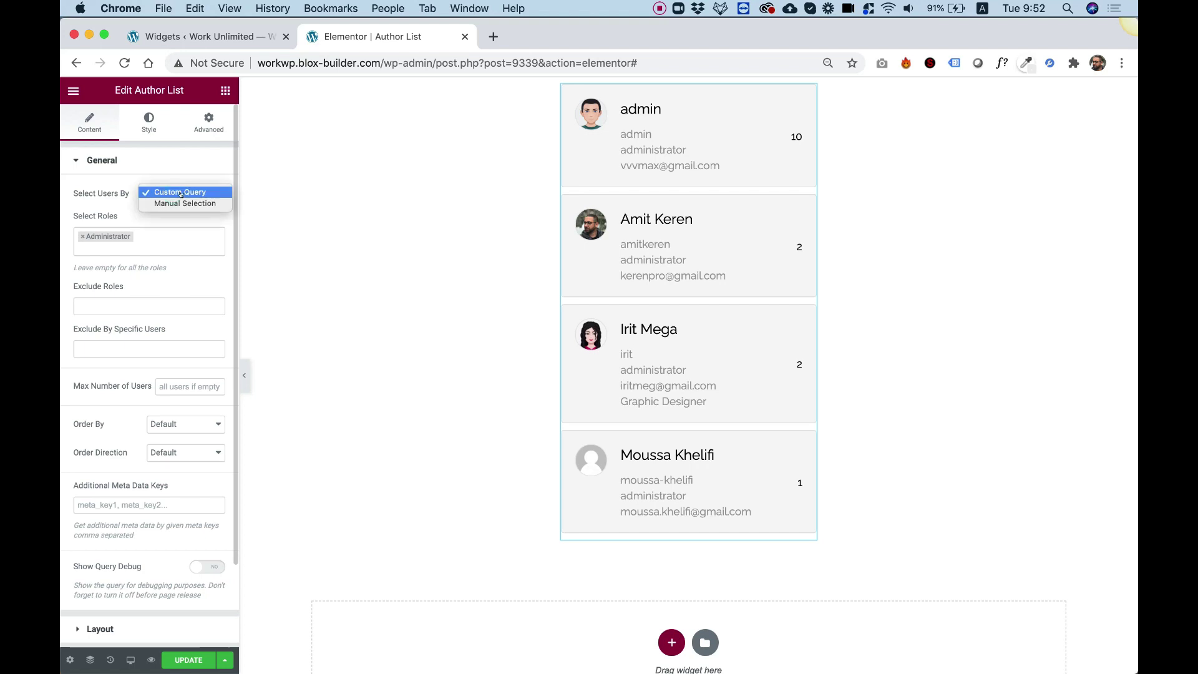
pyautogui.click(176, 203)
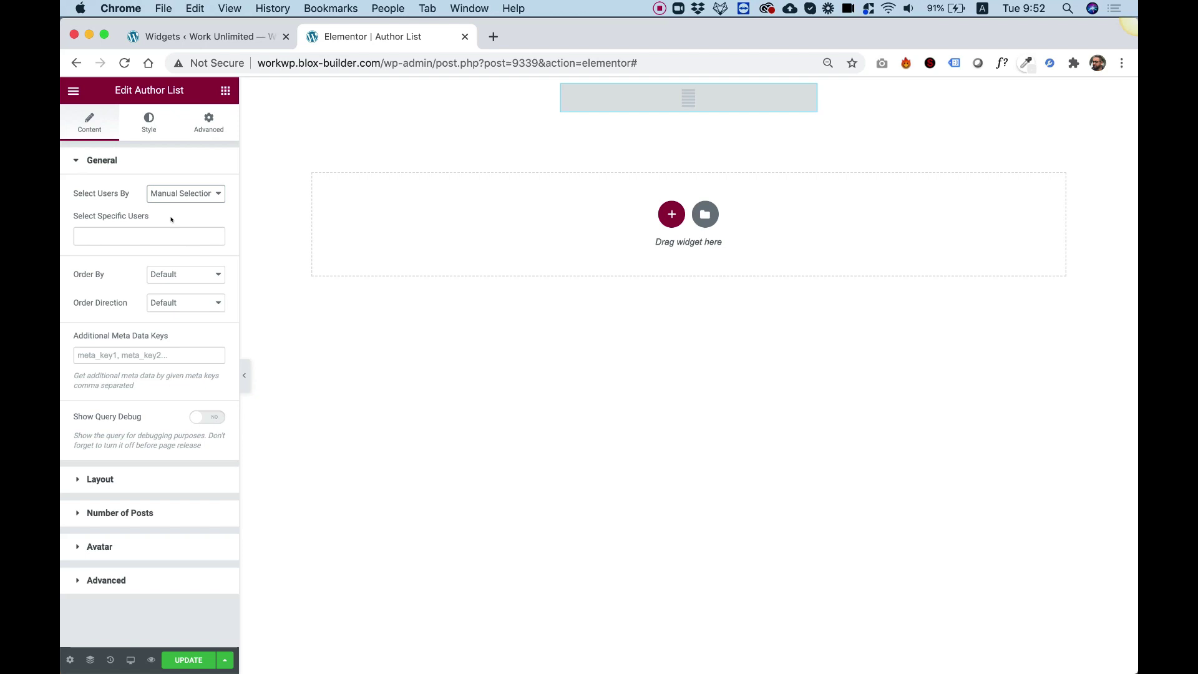
pyautogui.click(130, 230)
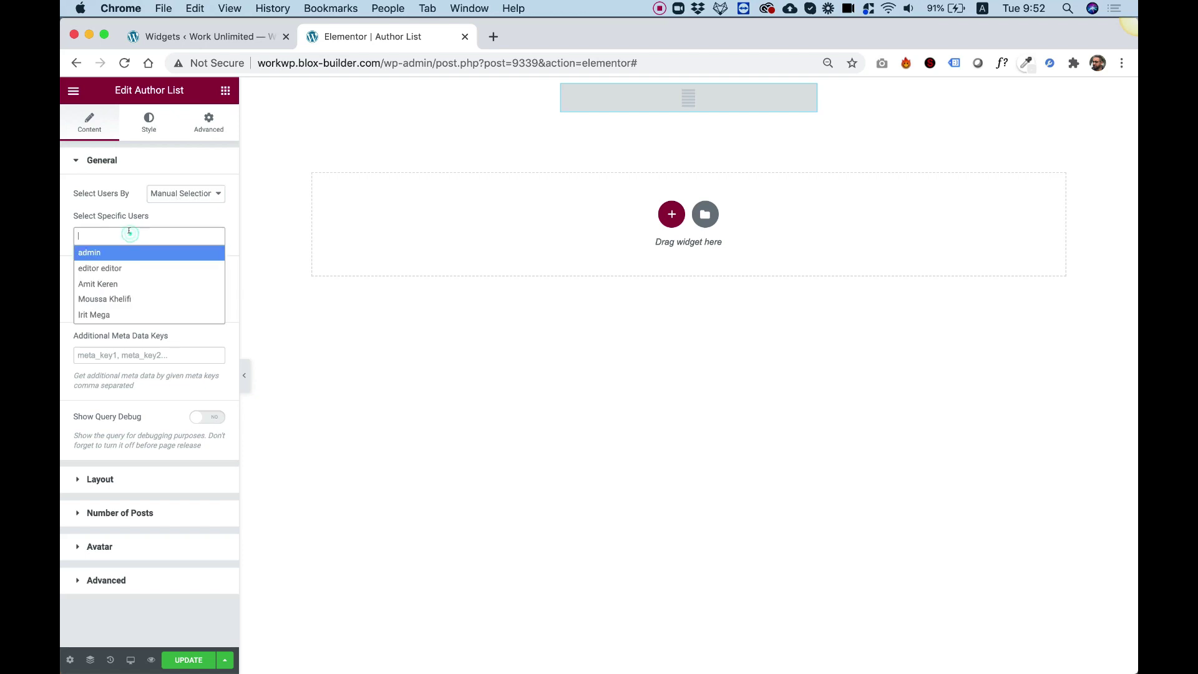
pyautogui.click(115, 280)
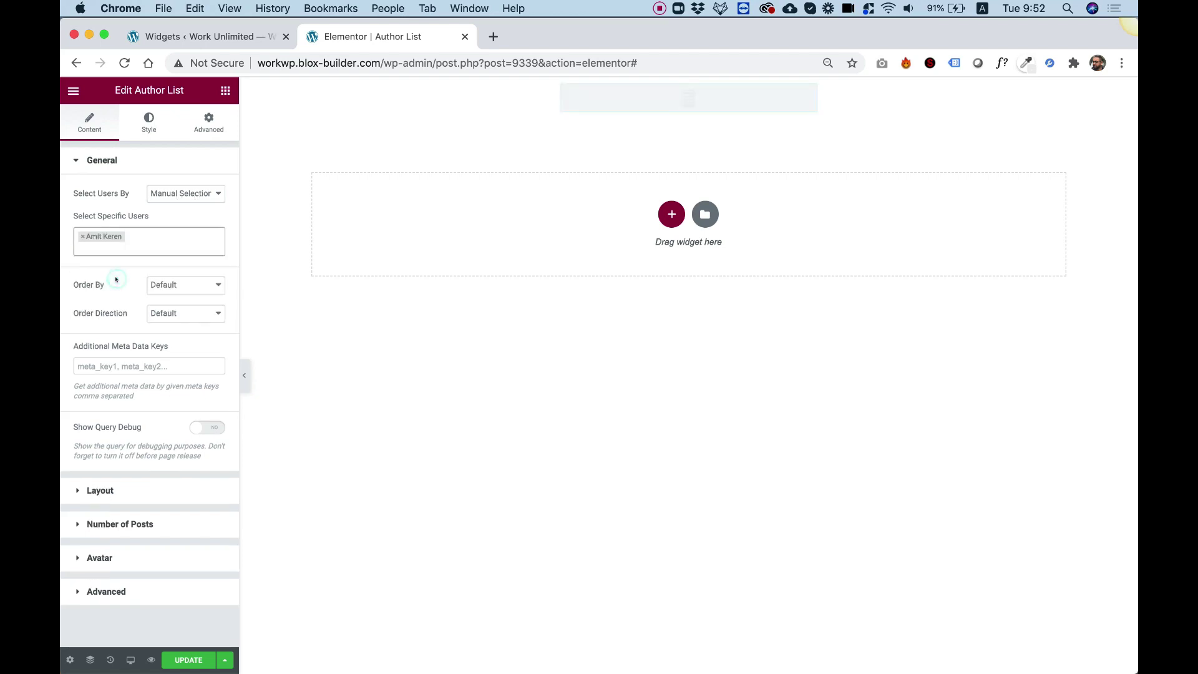
pyautogui.click(153, 244)
pyautogui.write('ma')
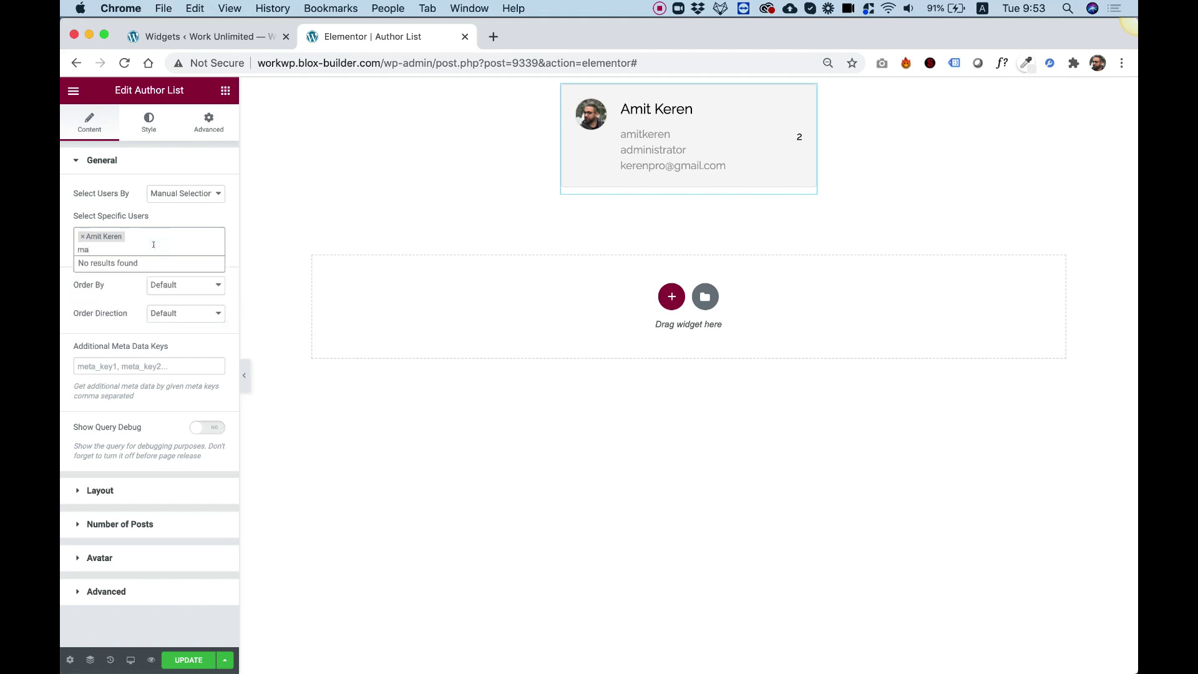
pyautogui.write('xx')
pyautogui.press('BackSpace')
pyautogui.press('BackSpace')
pyautogui.press('BackSpace')
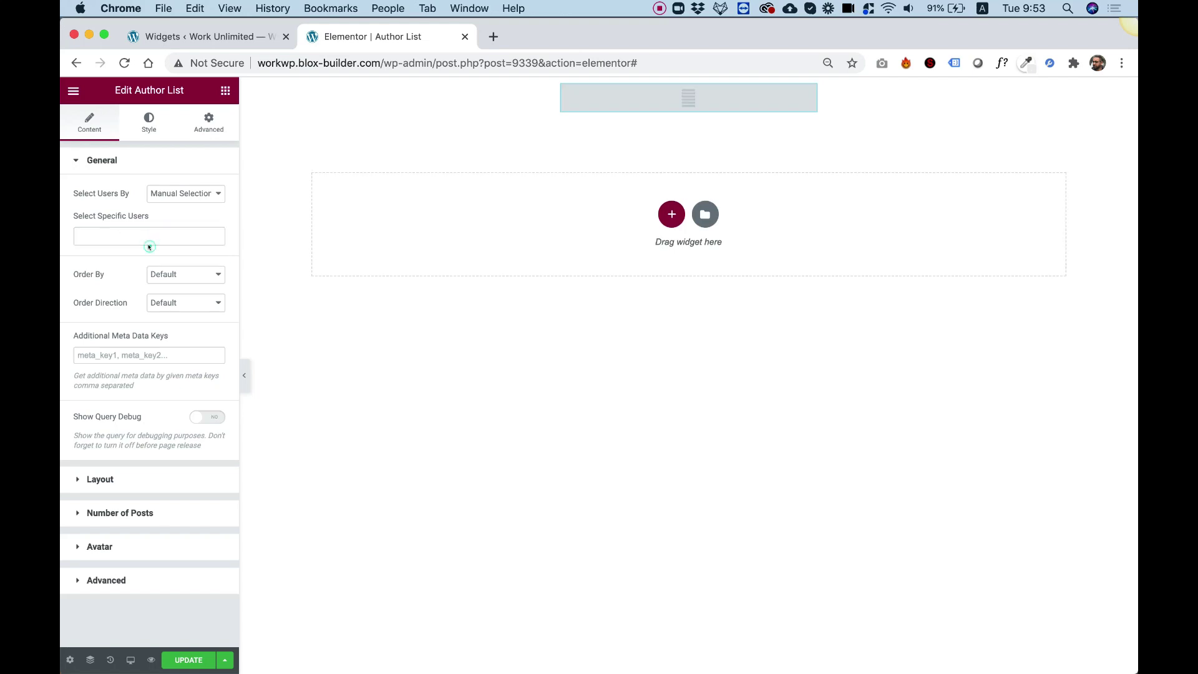
# Search 'ad', add two users, then remove both so no users remain selected
pyautogui.click(150, 237)
pyautogui.write('ad')
pyautogui.click(137, 253)
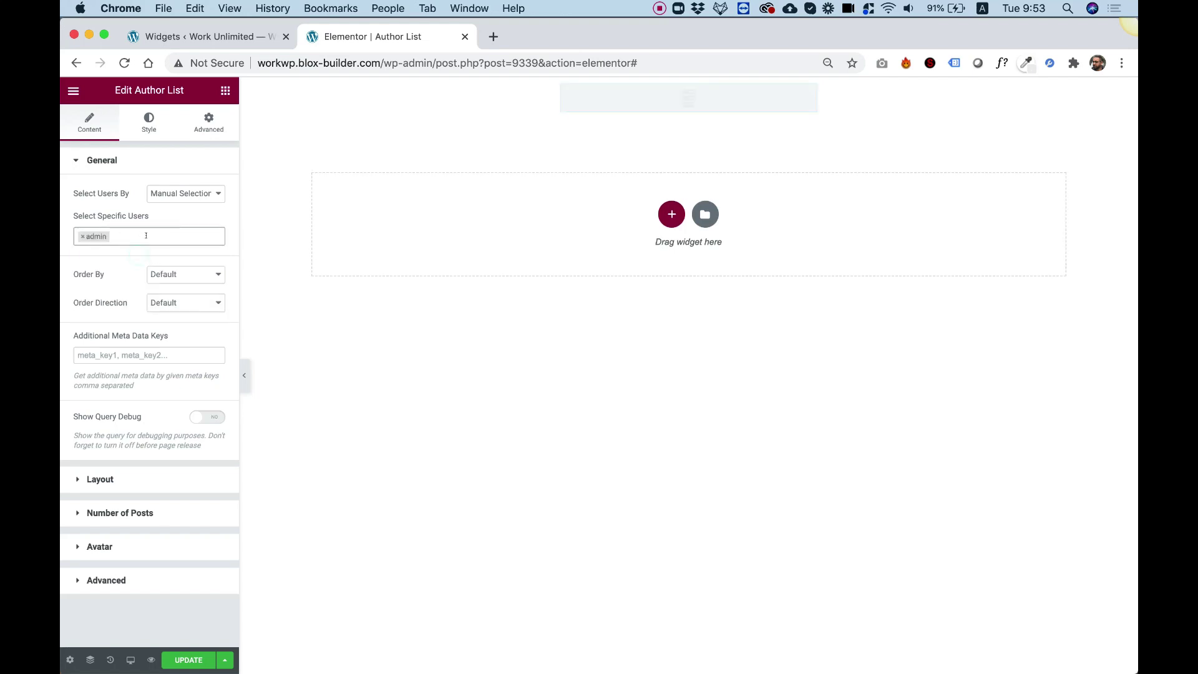
pyautogui.click(166, 237)
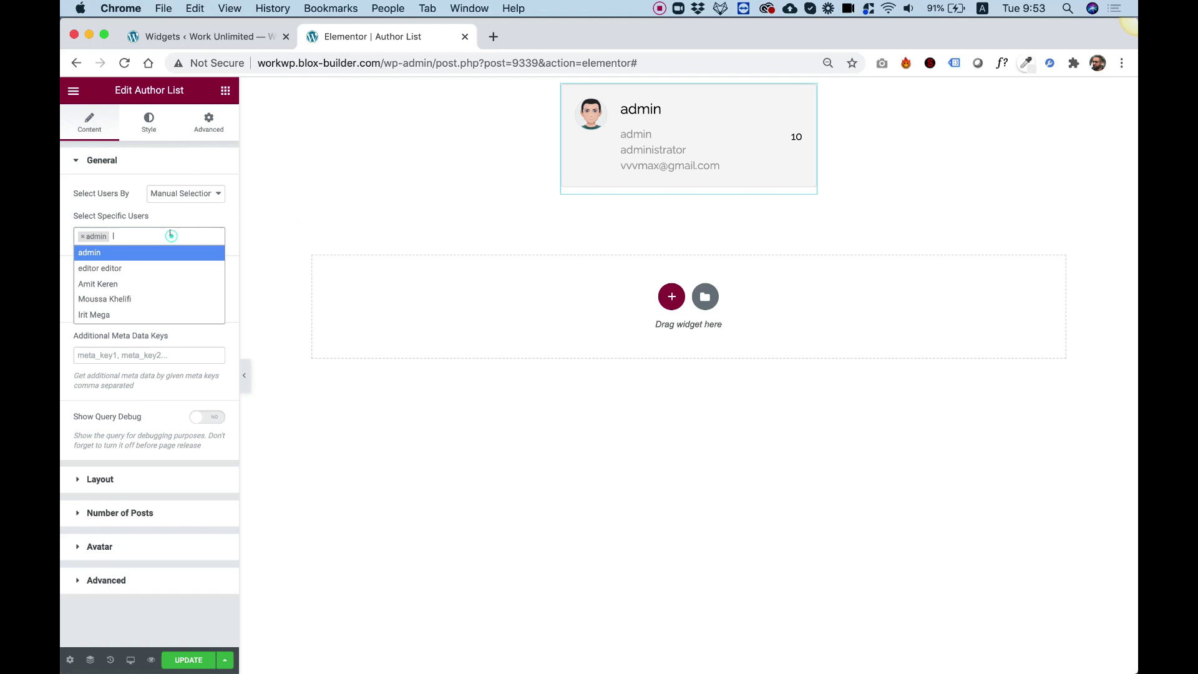
pyautogui.click(132, 283)
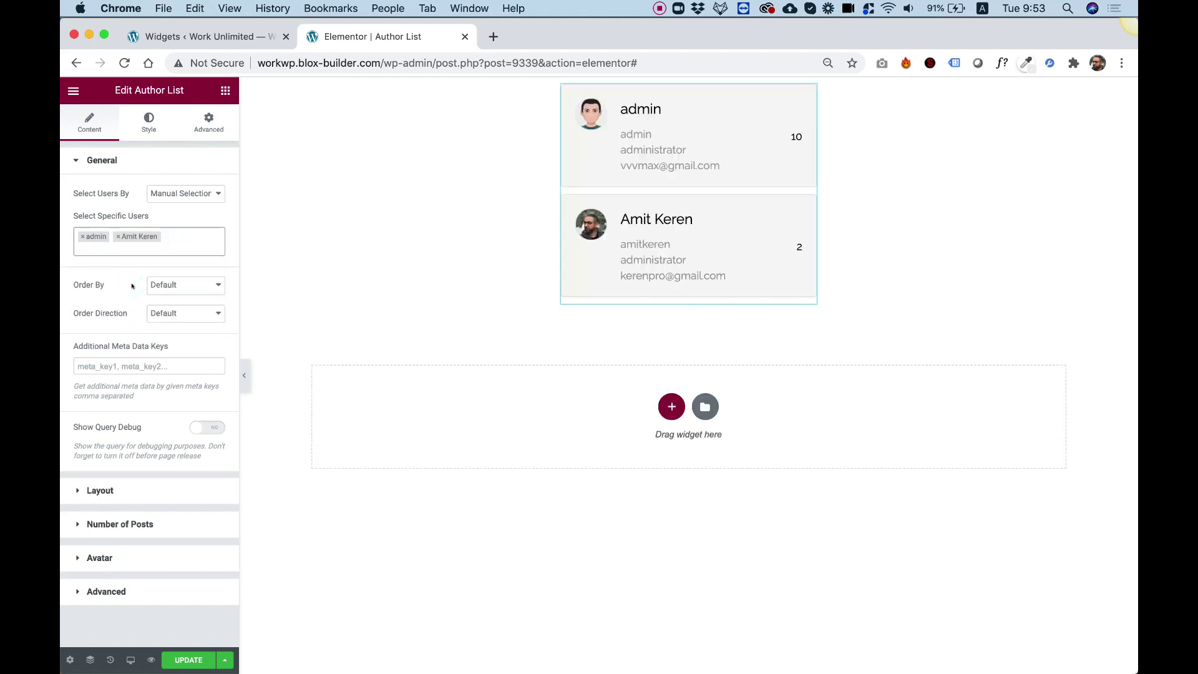
pyautogui.click(77, 236)
pyautogui.click(79, 237)
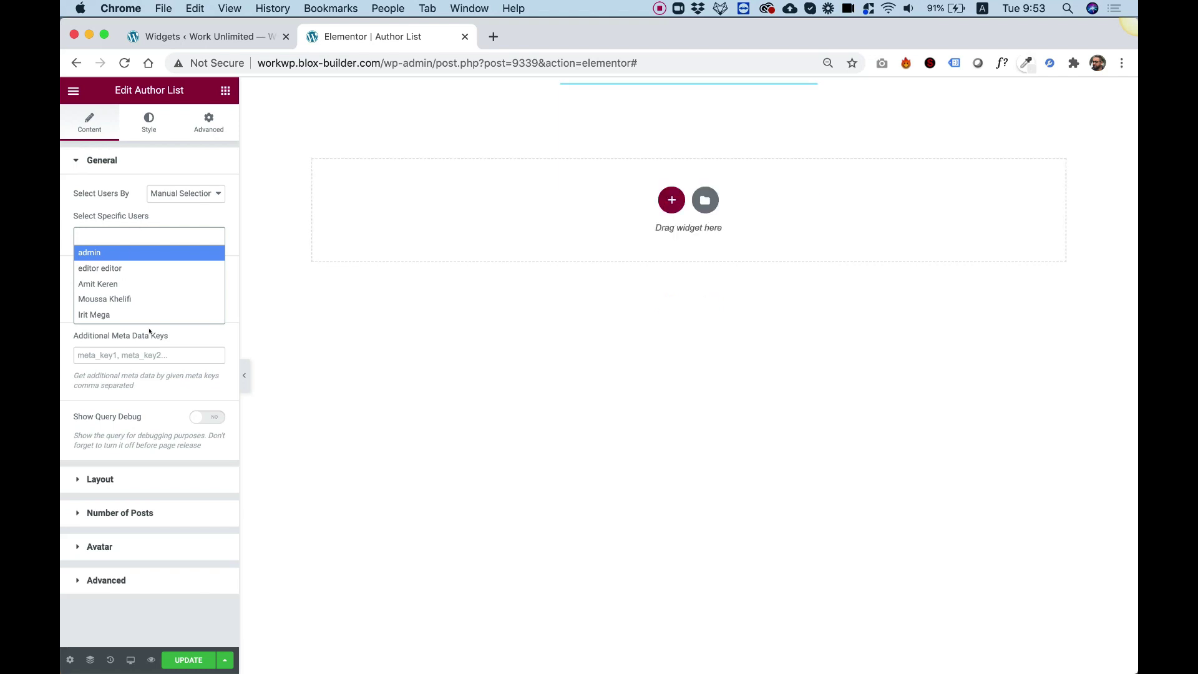
pyautogui.click(177, 193)
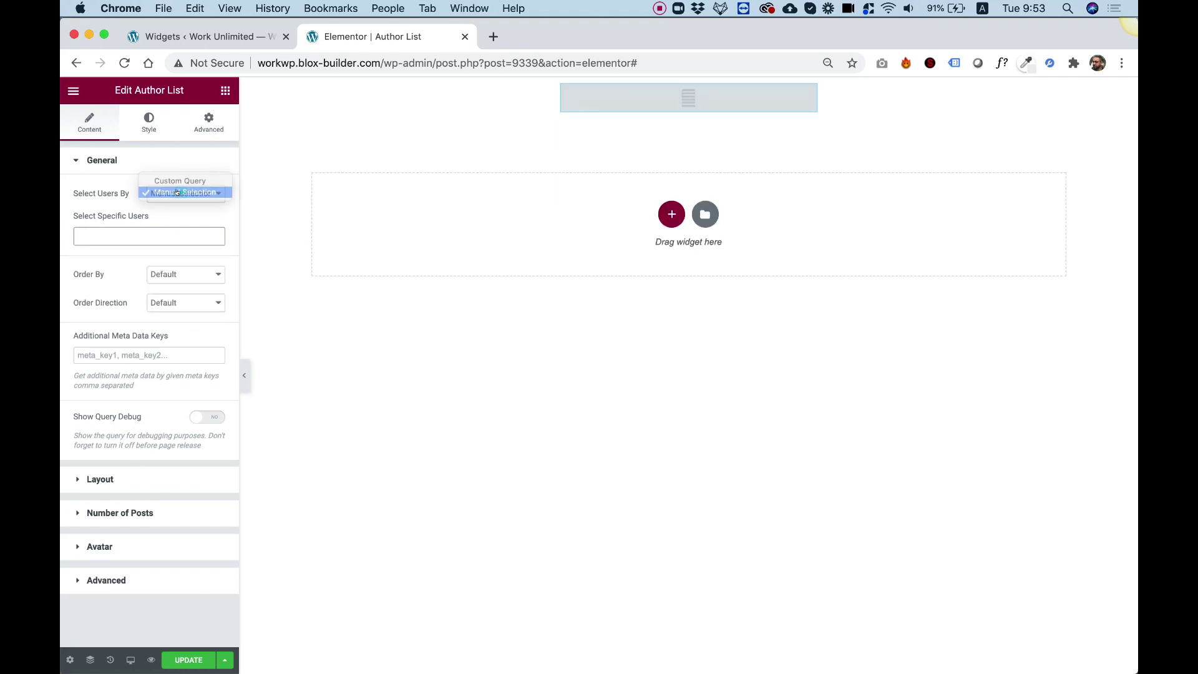
# Return Select Users By to Custom Query, briefly add Subscriber to Select Roles, then remove it
pyautogui.click(176, 181)
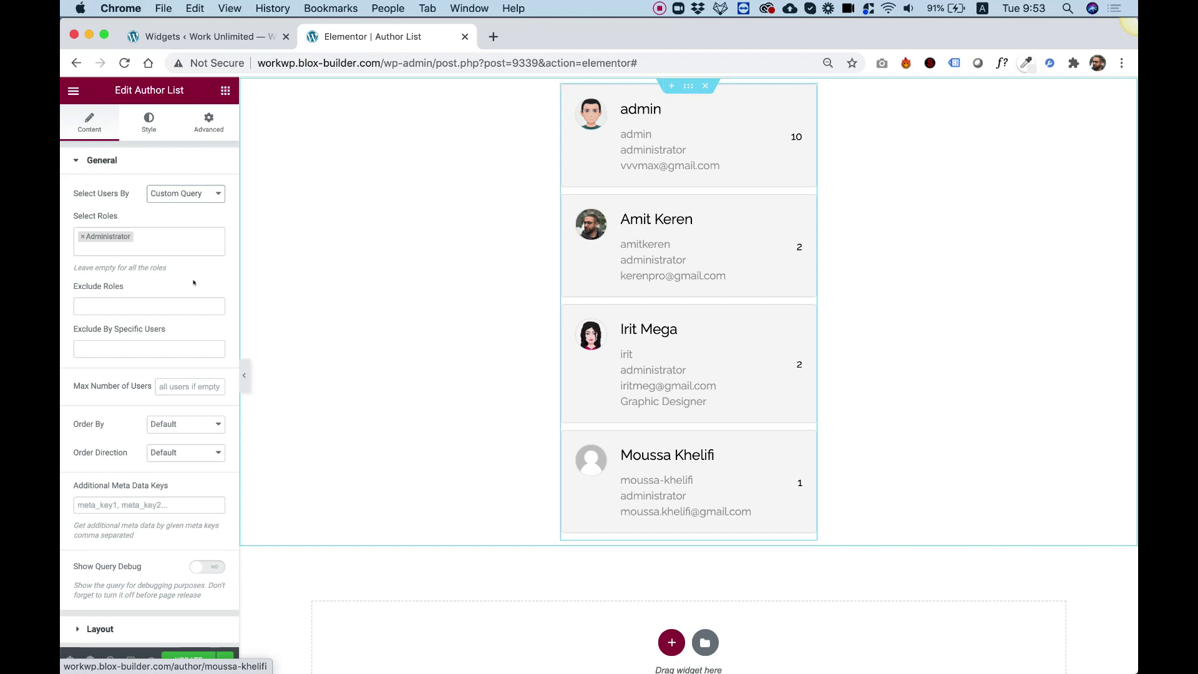
pyautogui.click(150, 247)
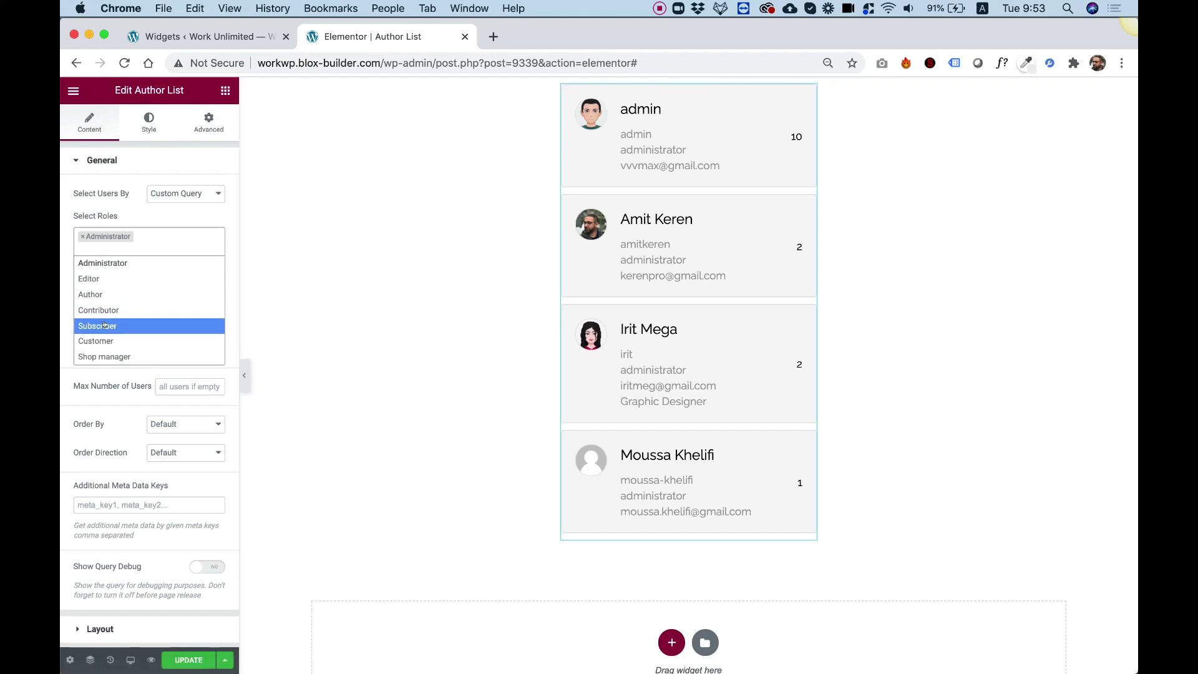
pyautogui.click(104, 326)
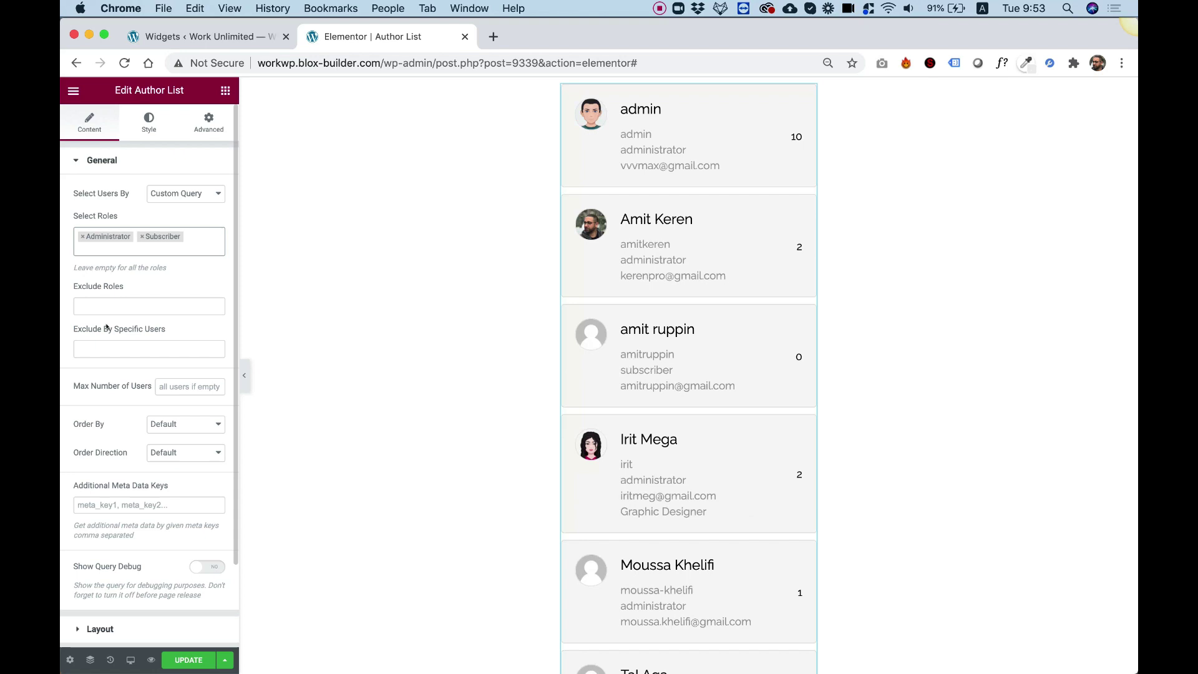
pyautogui.scroll(-2, 587, 276)
pyautogui.scroll(-3, 588, 276)
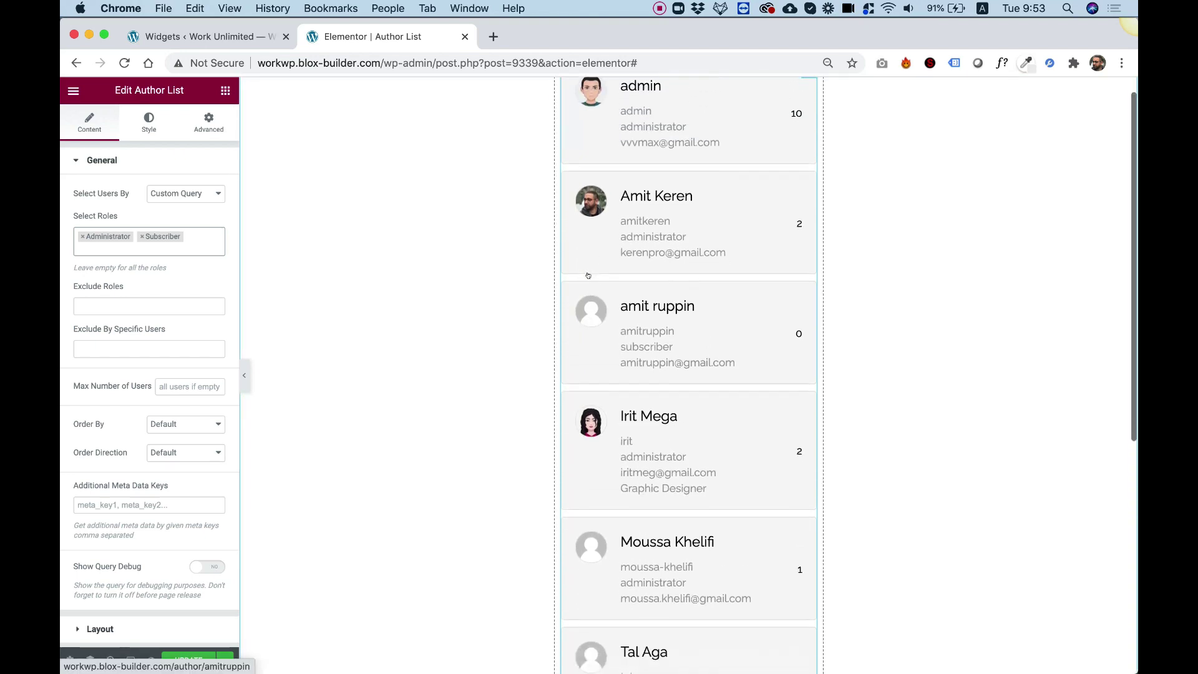
pyautogui.scroll(4, 588, 276)
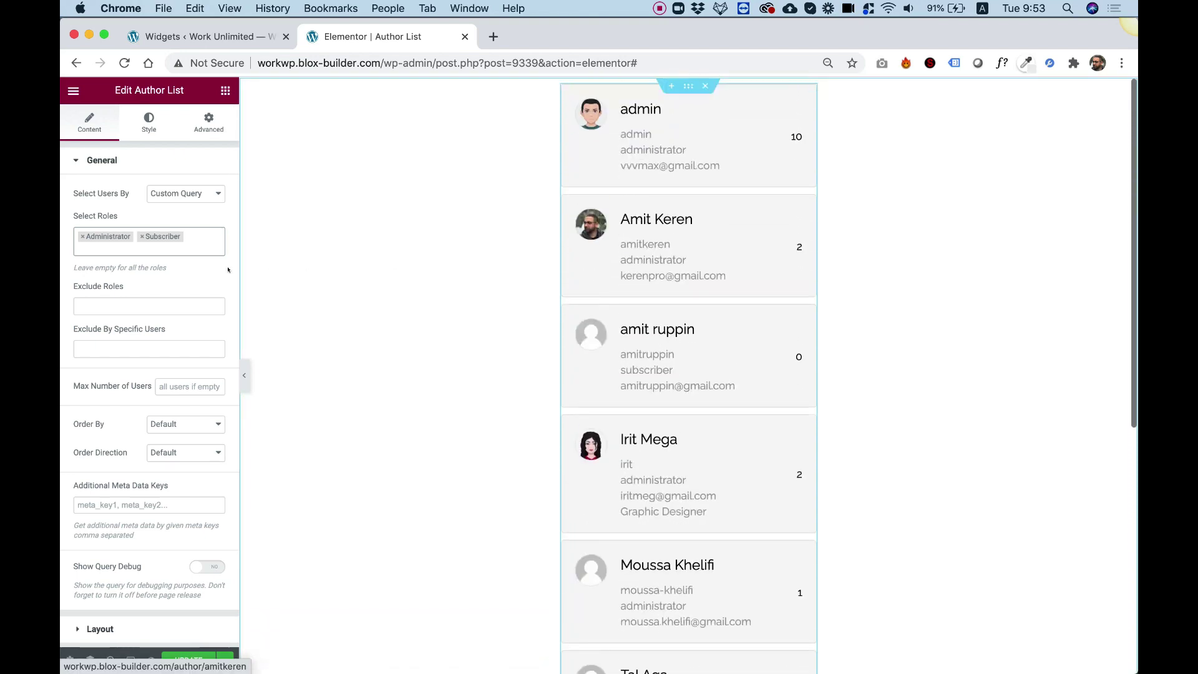
pyautogui.click(143, 237)
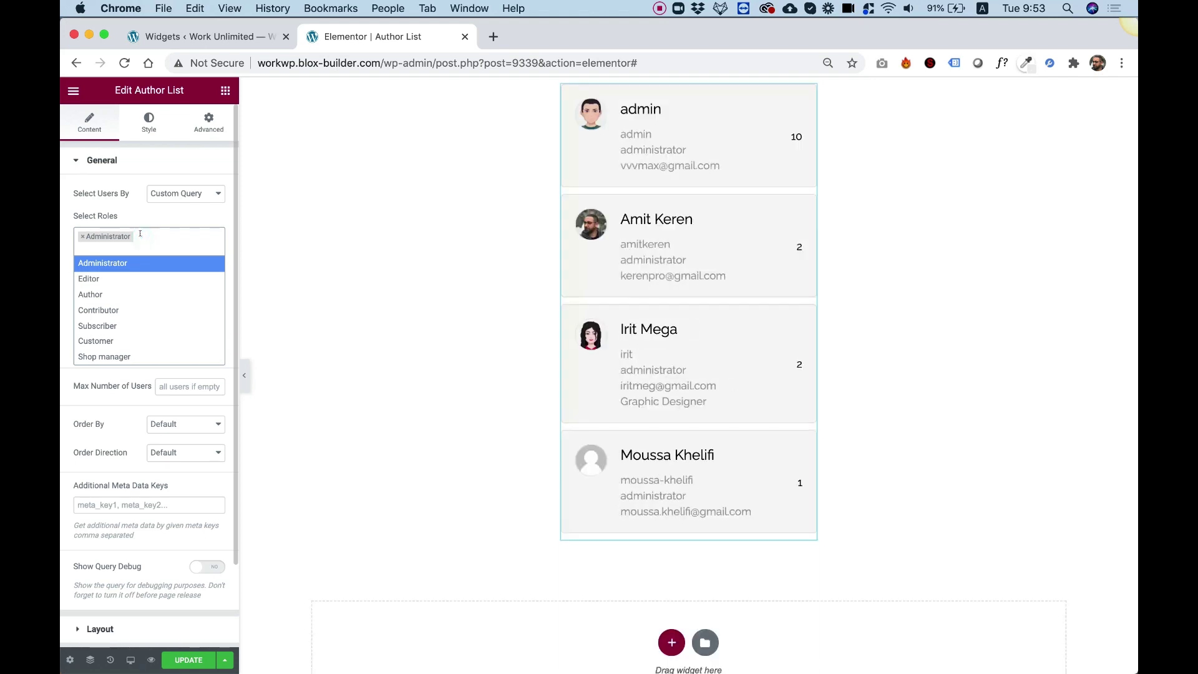
pyautogui.click(191, 222)
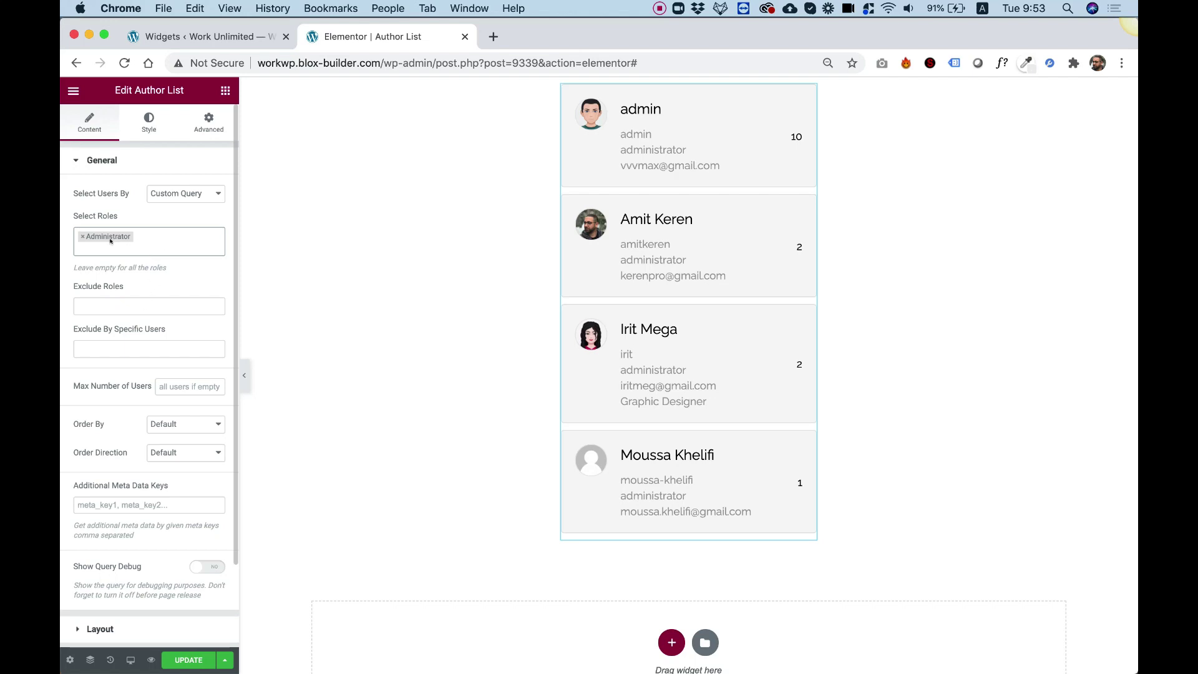
# Remove the Administrator role from Select Roles so all users are listed
pyautogui.click(77, 236)
pyautogui.click(82, 236)
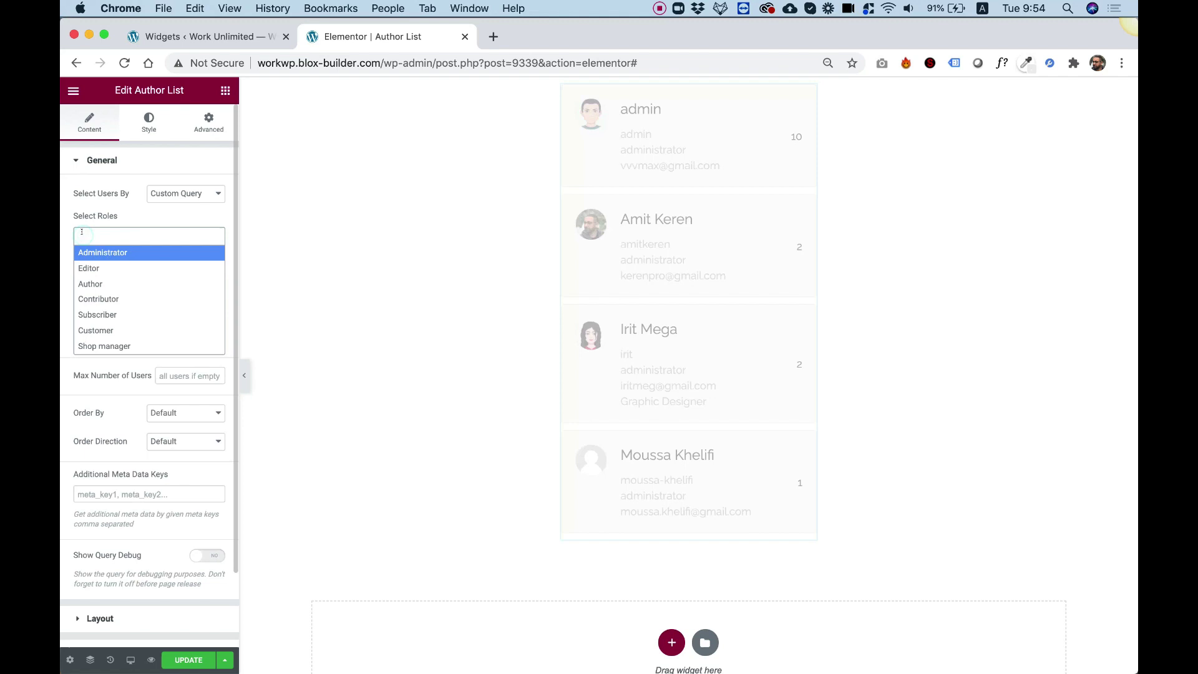
pyautogui.click(97, 229)
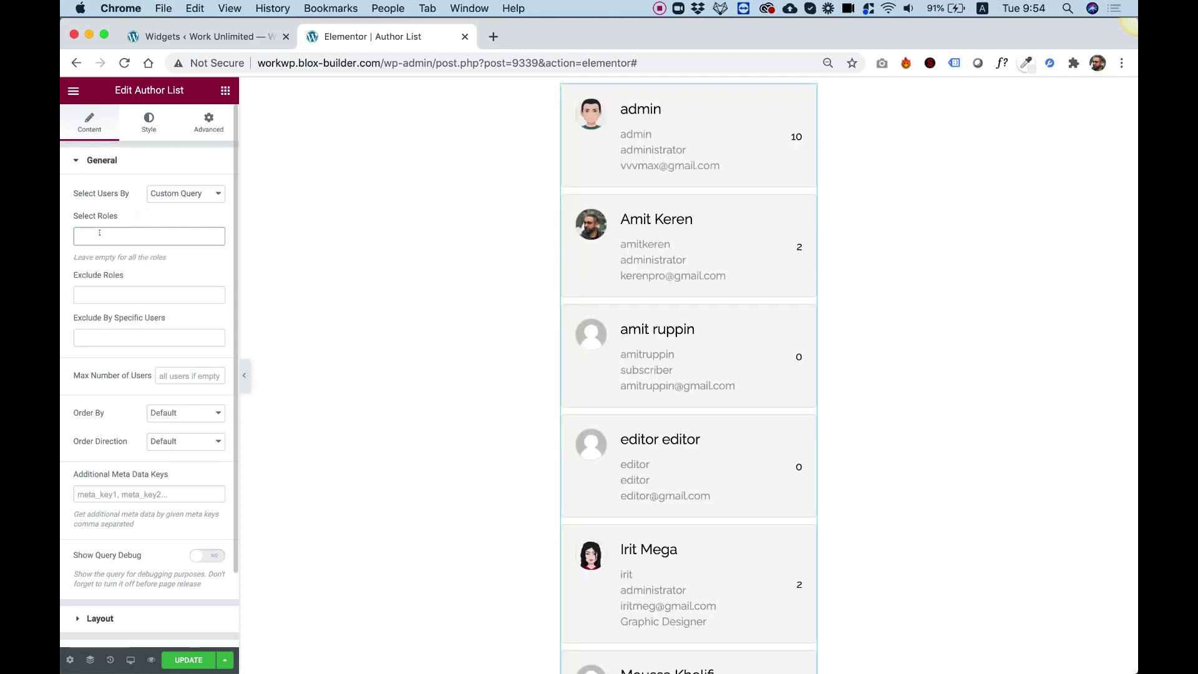
# Add Subscriber to Exclude Roles, then remove it, leaving no roles excluded
pyautogui.click(113, 295)
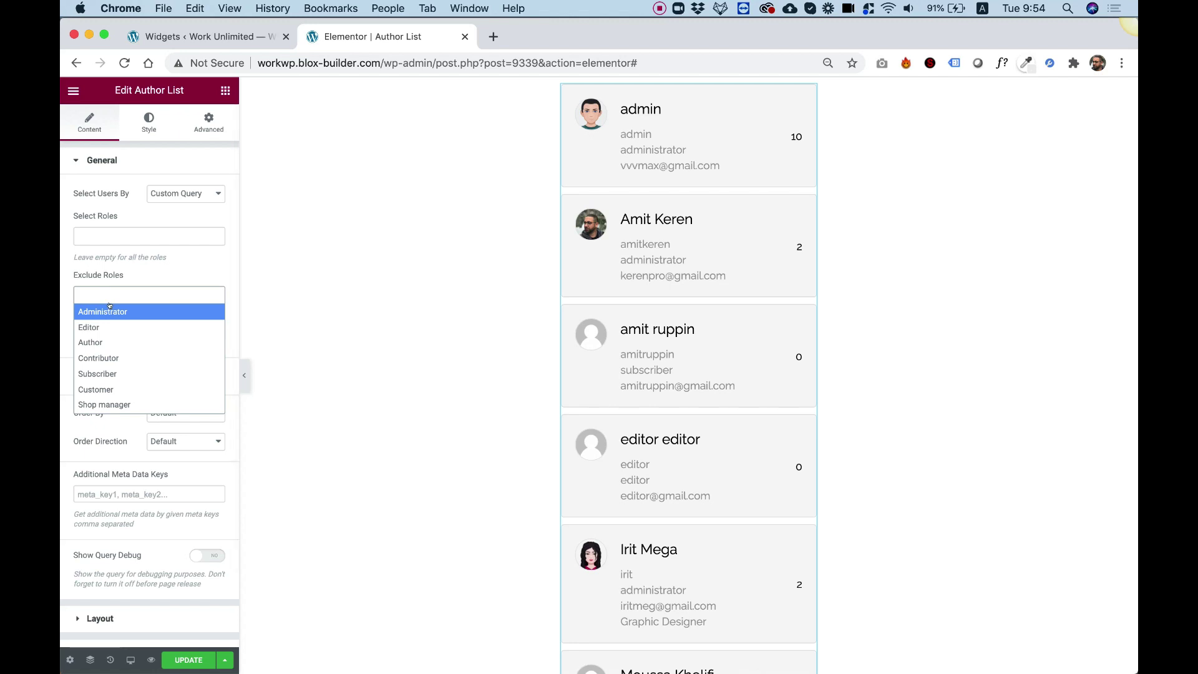
pyautogui.click(107, 373)
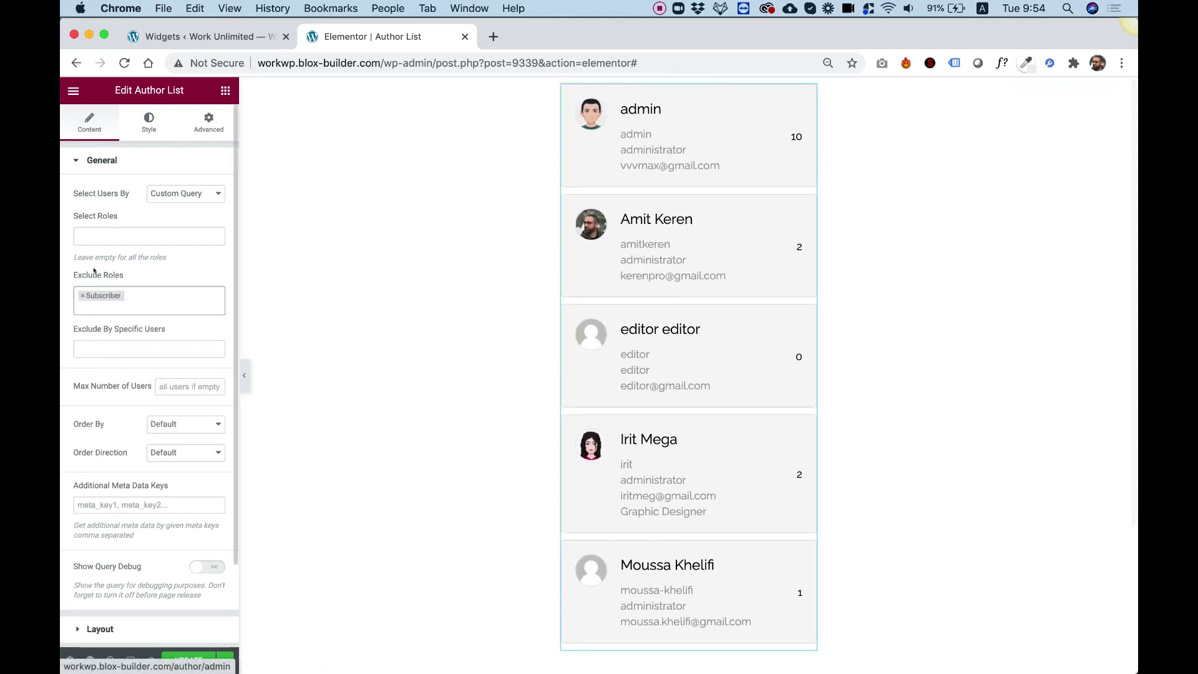
pyautogui.click(83, 296)
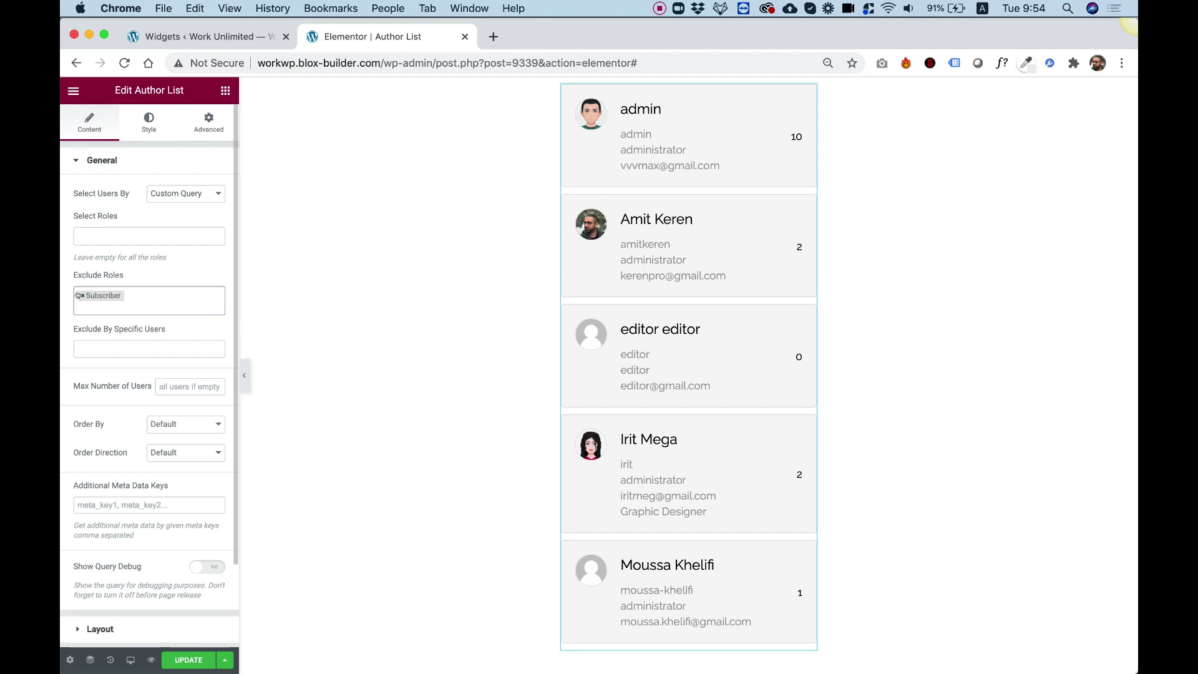
pyautogui.click(101, 269)
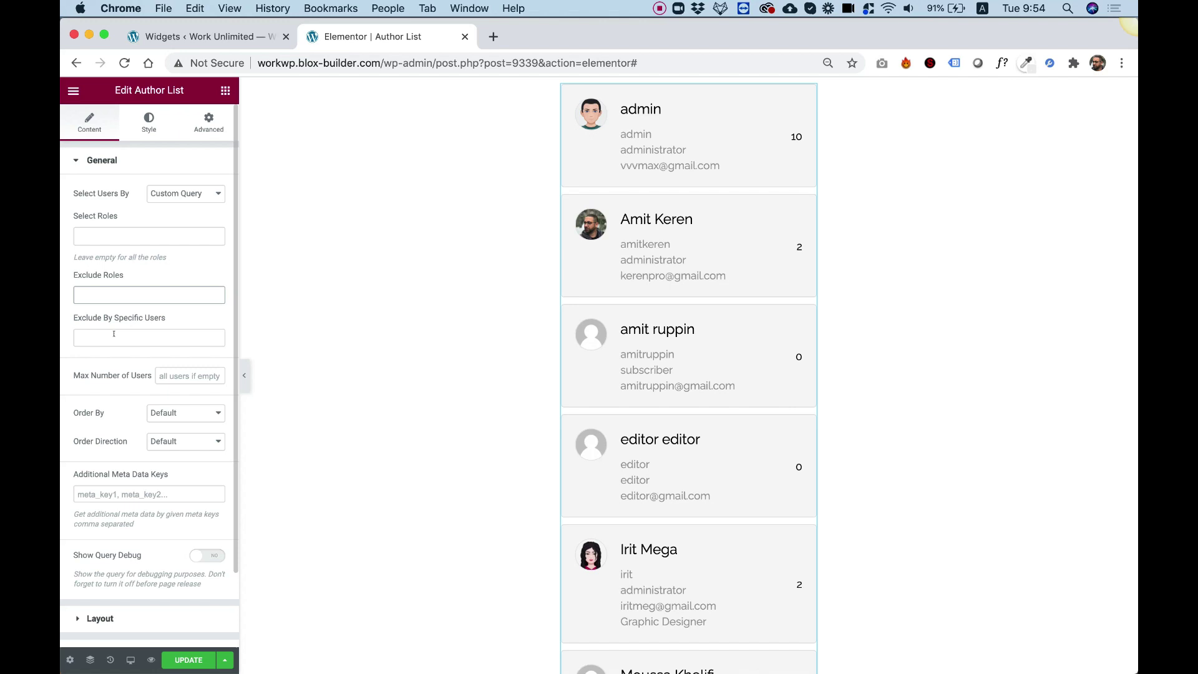
# Exclude a specific user, then remove that exclusion so no users are excluded
pyautogui.click(113, 336)
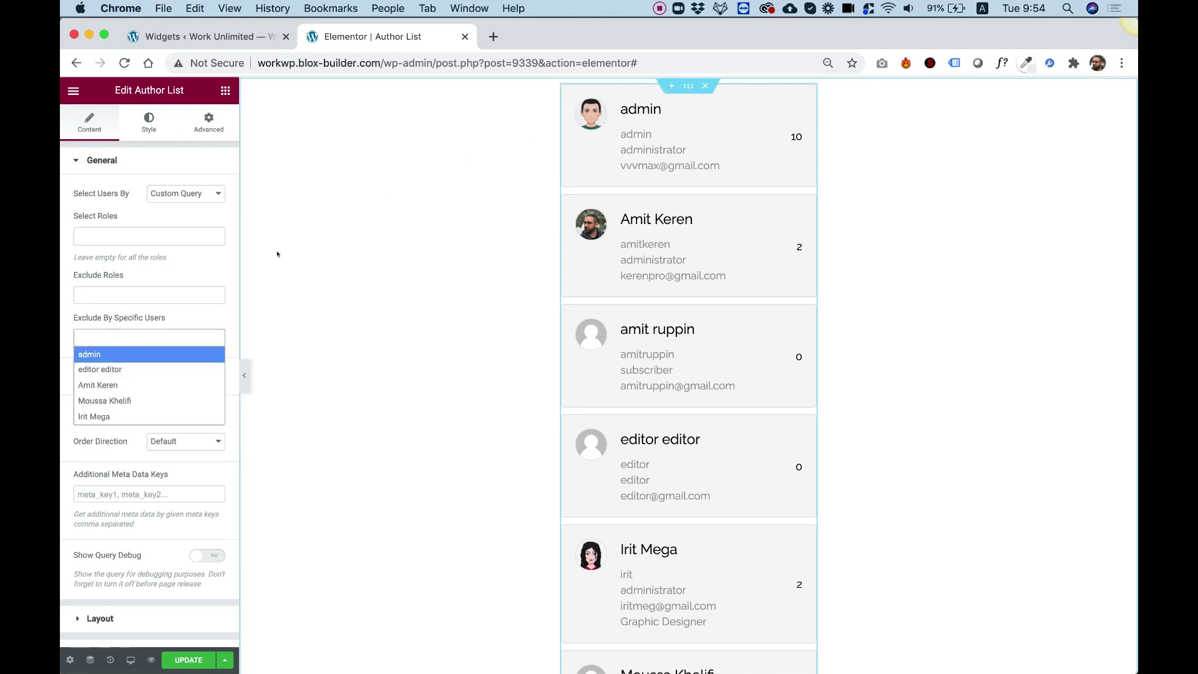
pyautogui.click(98, 385)
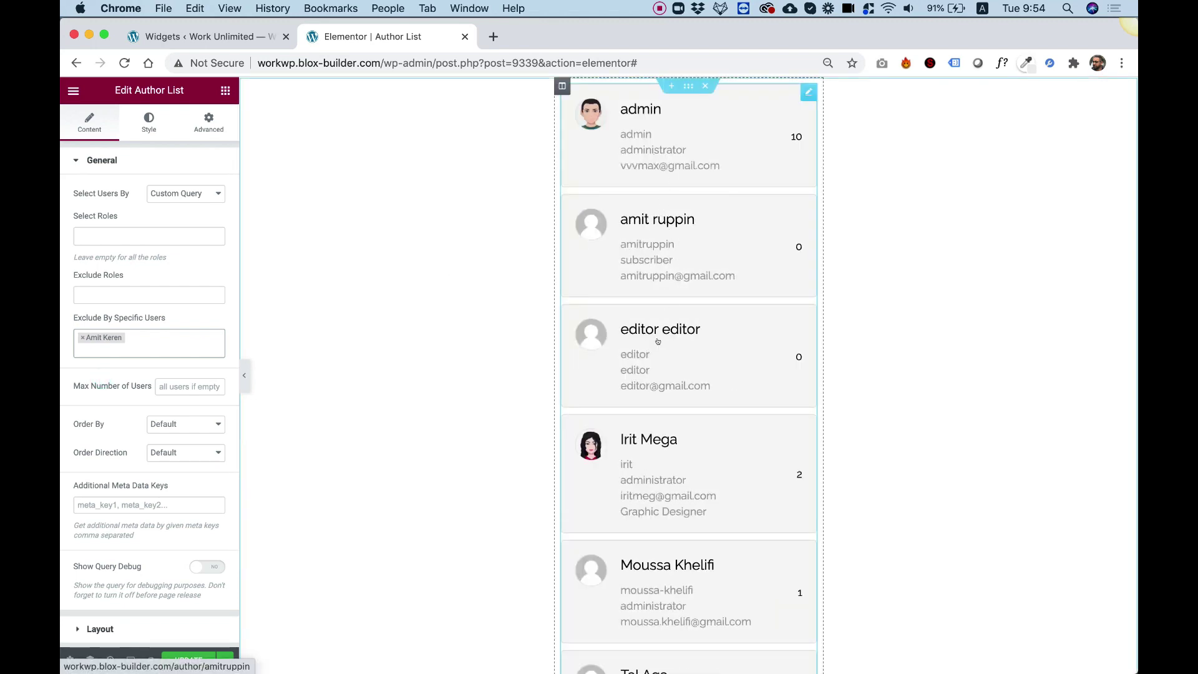
pyautogui.click(82, 337)
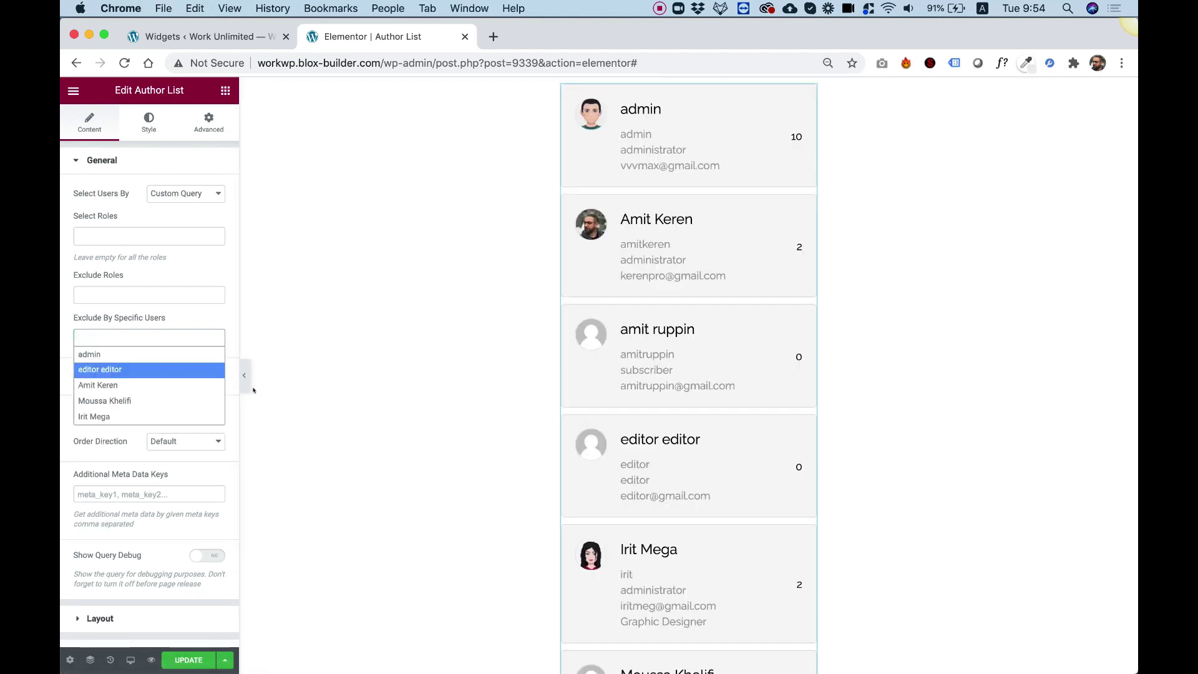
pyautogui.click(105, 444)
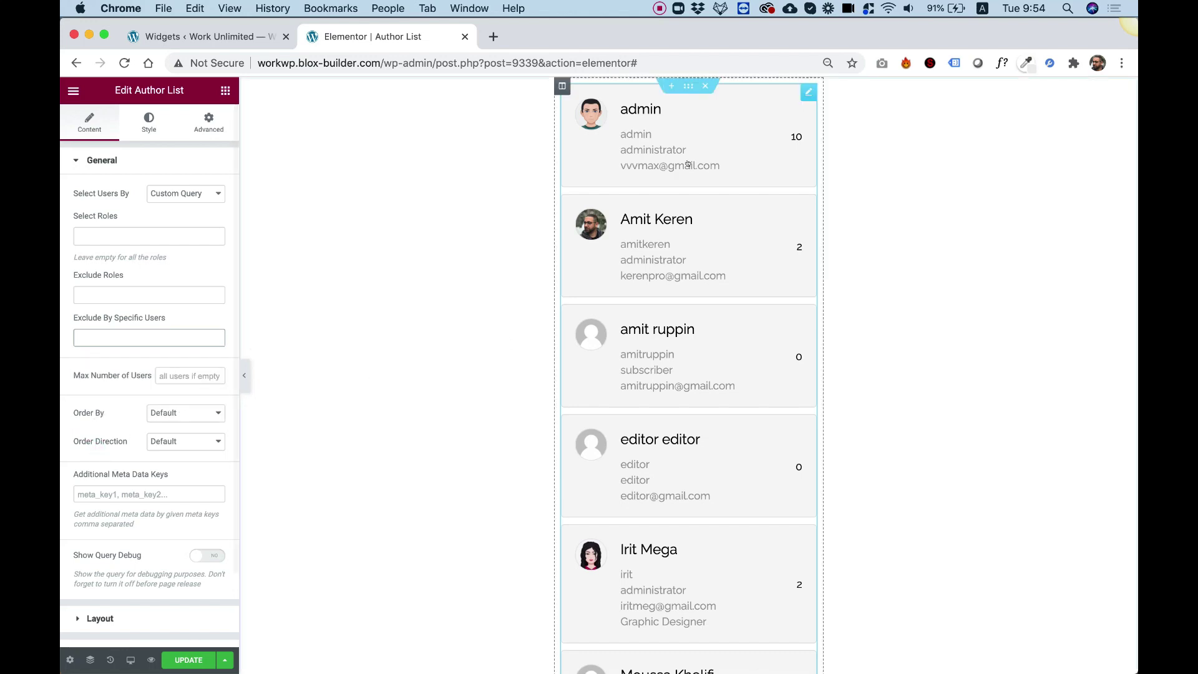
# Enter 3 as the Max Number of Users to show only three cards
pyautogui.click(181, 374)
pyautogui.write('3')
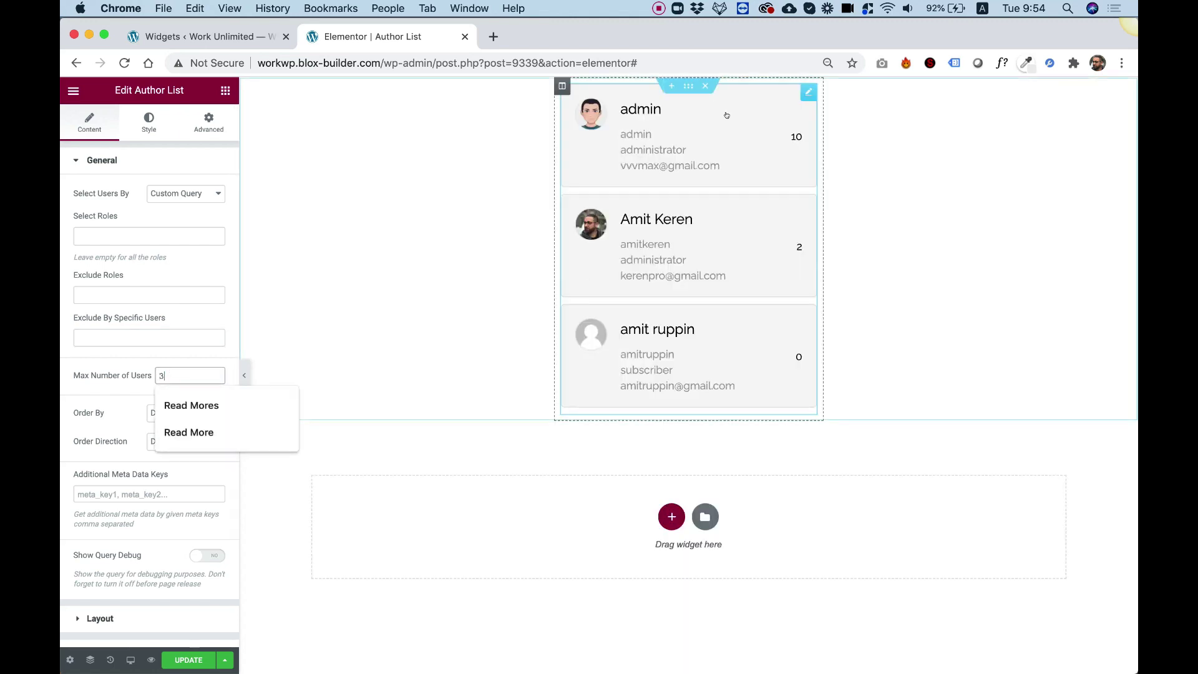
pyautogui.doubleClick(181, 375)
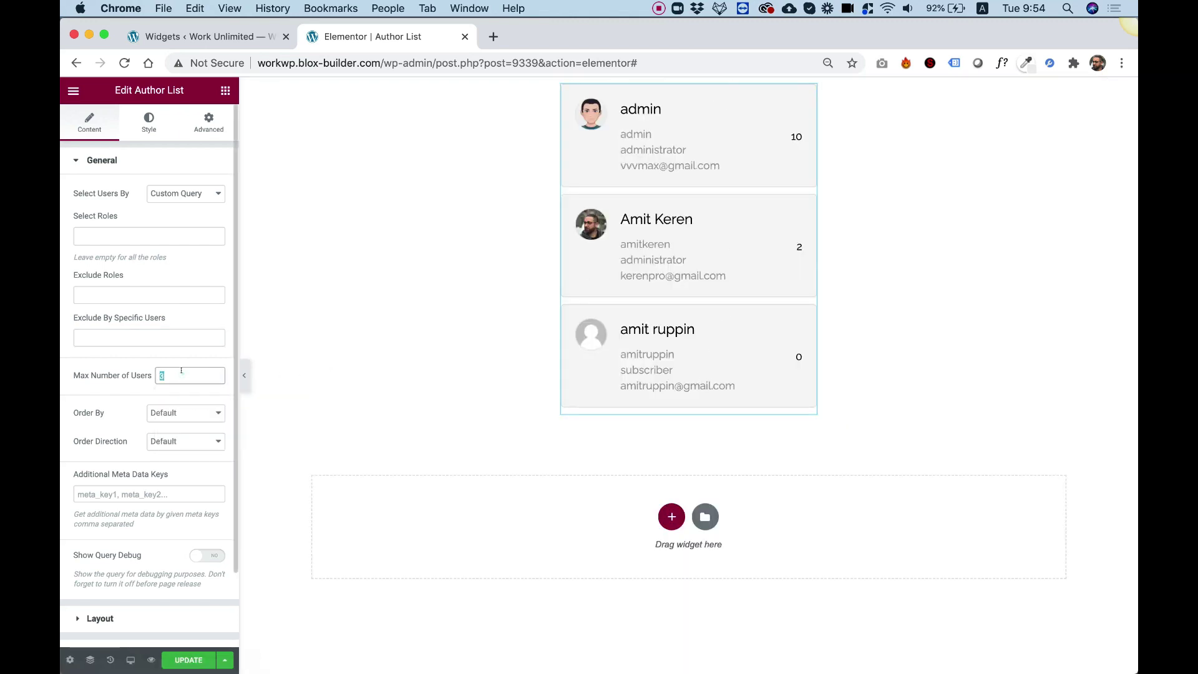
# Clear Max Number of Users and leave Order By and Order Direction at Default
pyautogui.press('BackSpace')
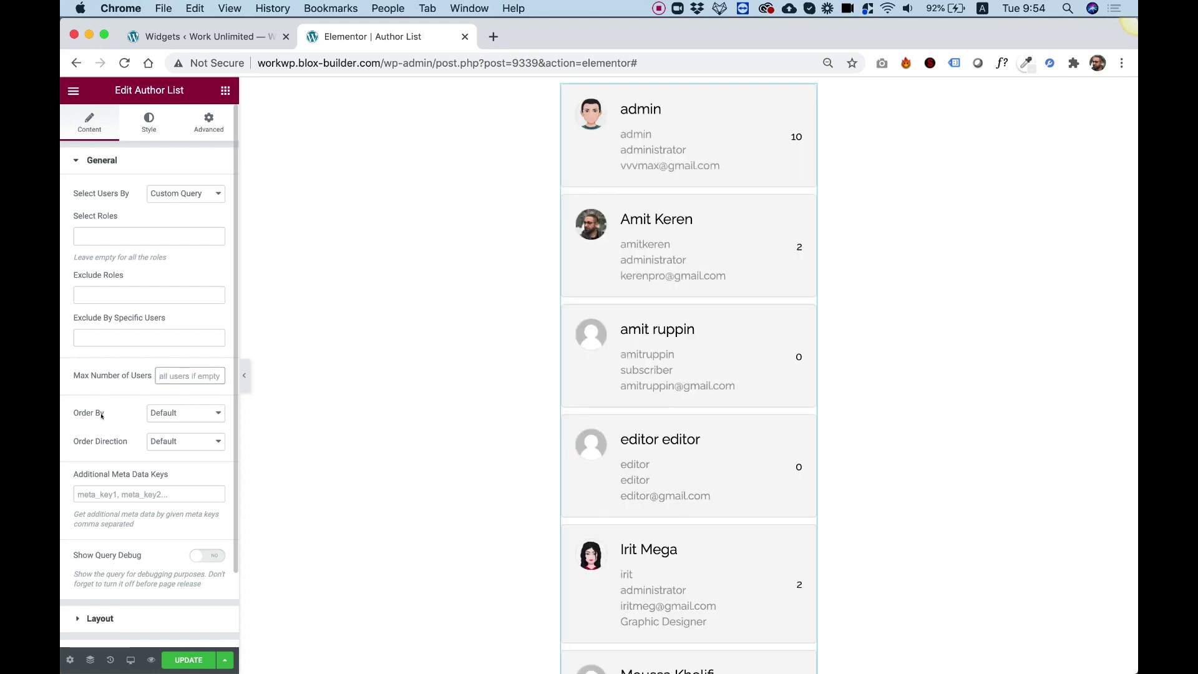
pyautogui.click(160, 412)
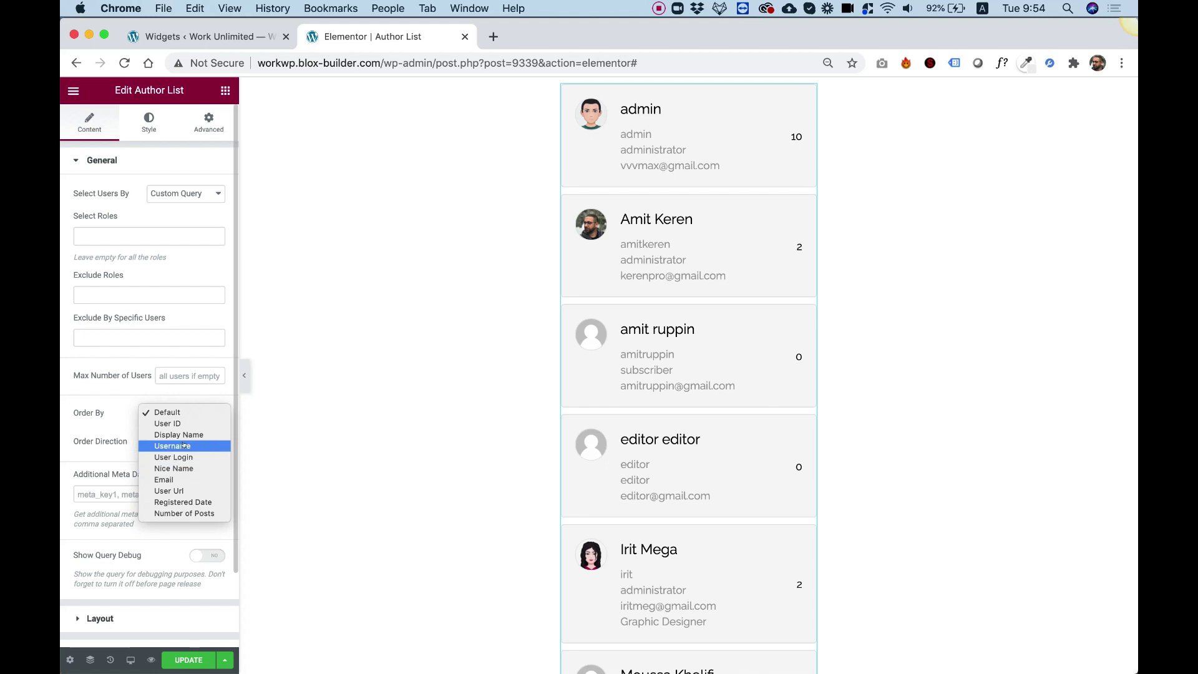
pyautogui.click(103, 412)
pyautogui.click(154, 441)
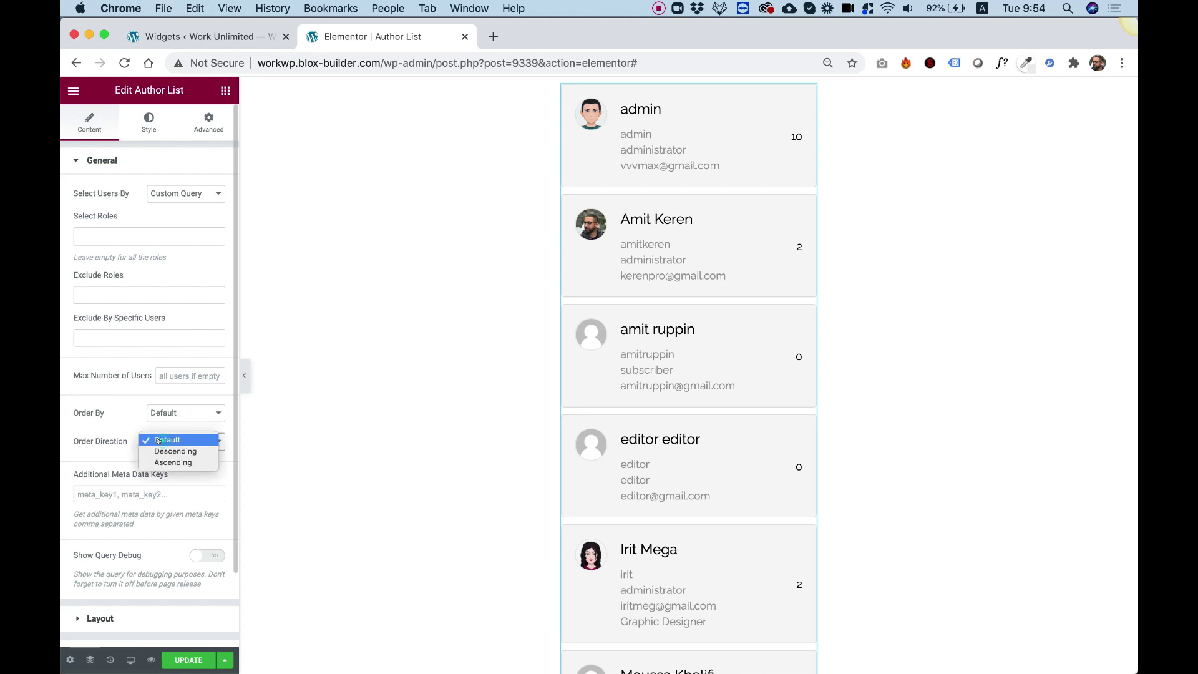
pyautogui.click(100, 445)
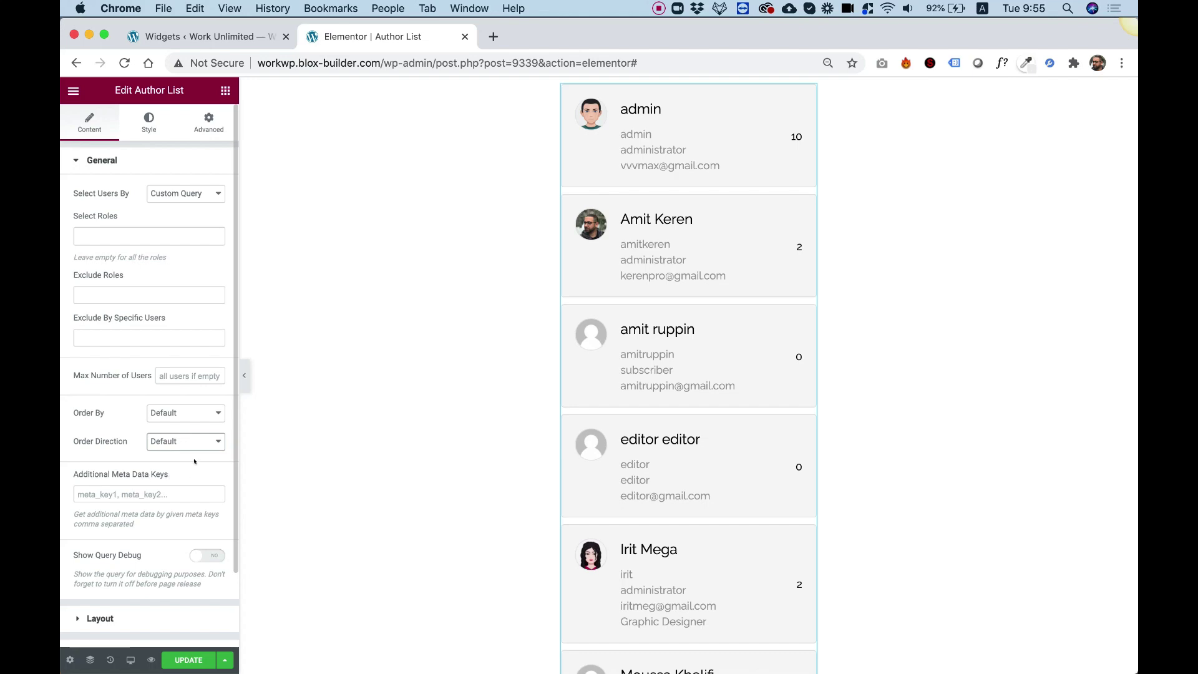
pyautogui.scroll(-3, 140, 482)
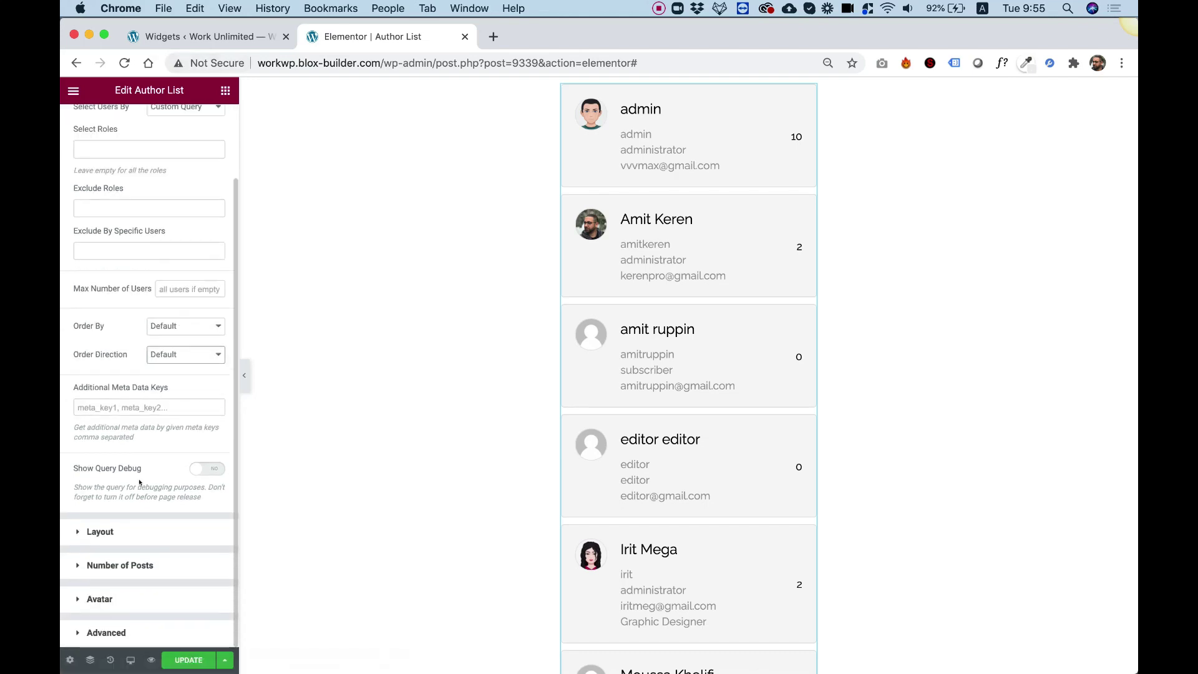
# In Layout, toggle Show Avatar, Show Name and Show Number of Posts off and back on
pyautogui.click(119, 530)
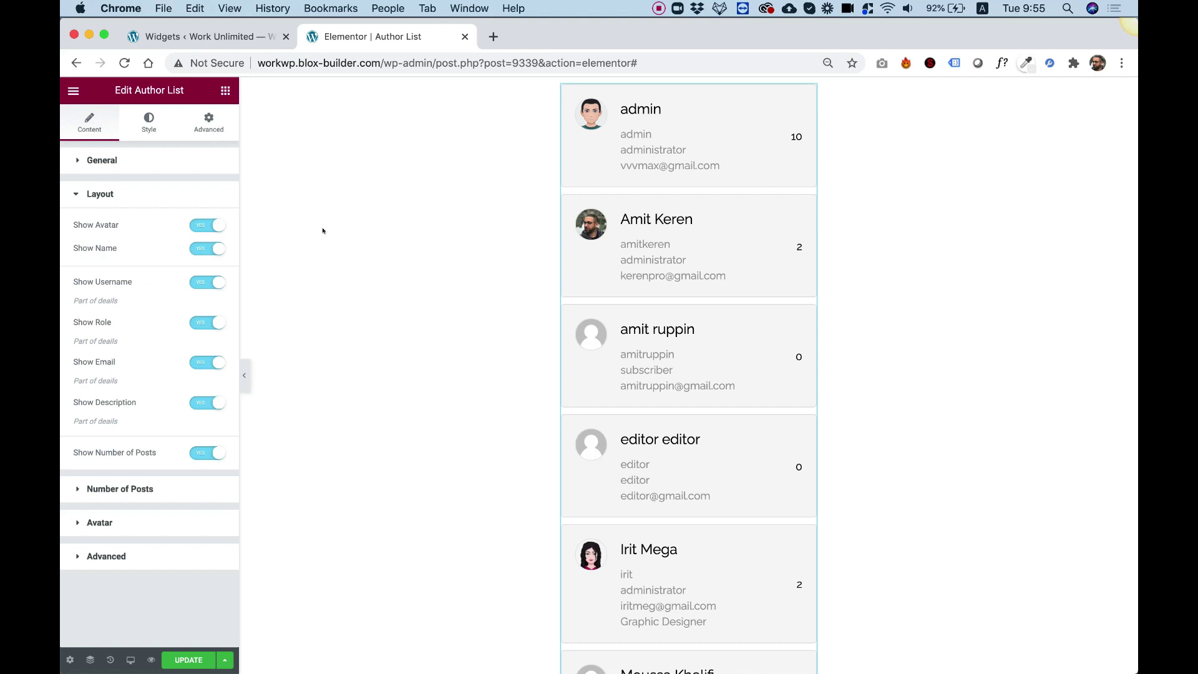
pyautogui.click(203, 230)
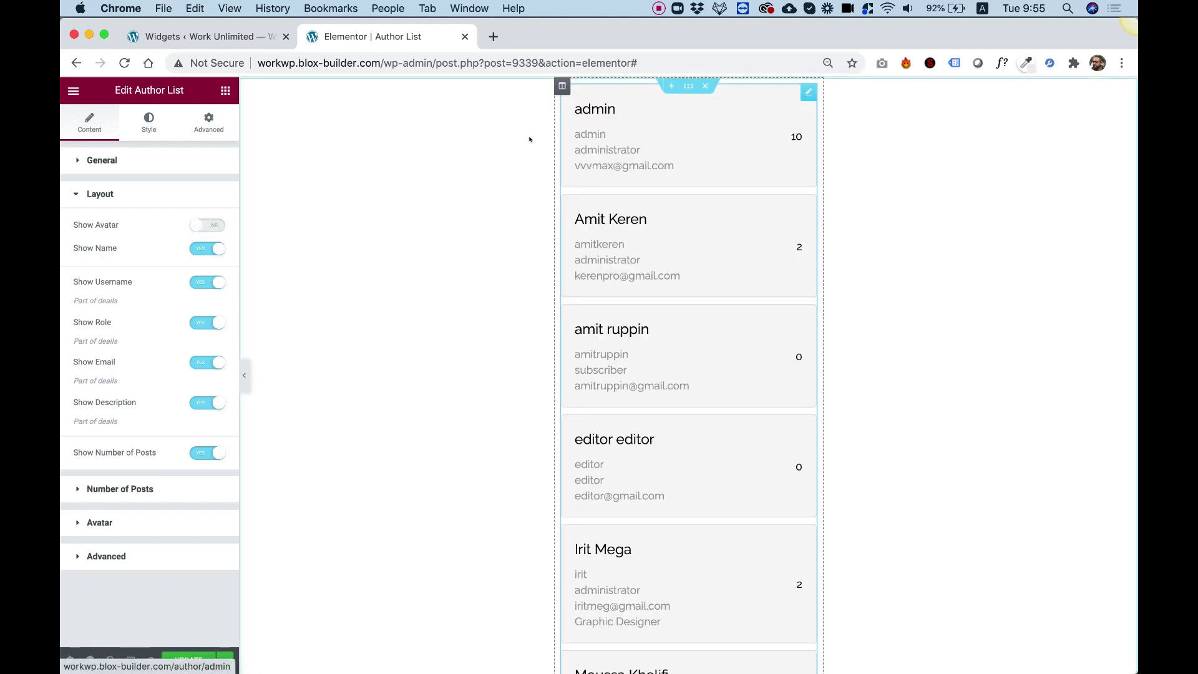
pyautogui.click(206, 225)
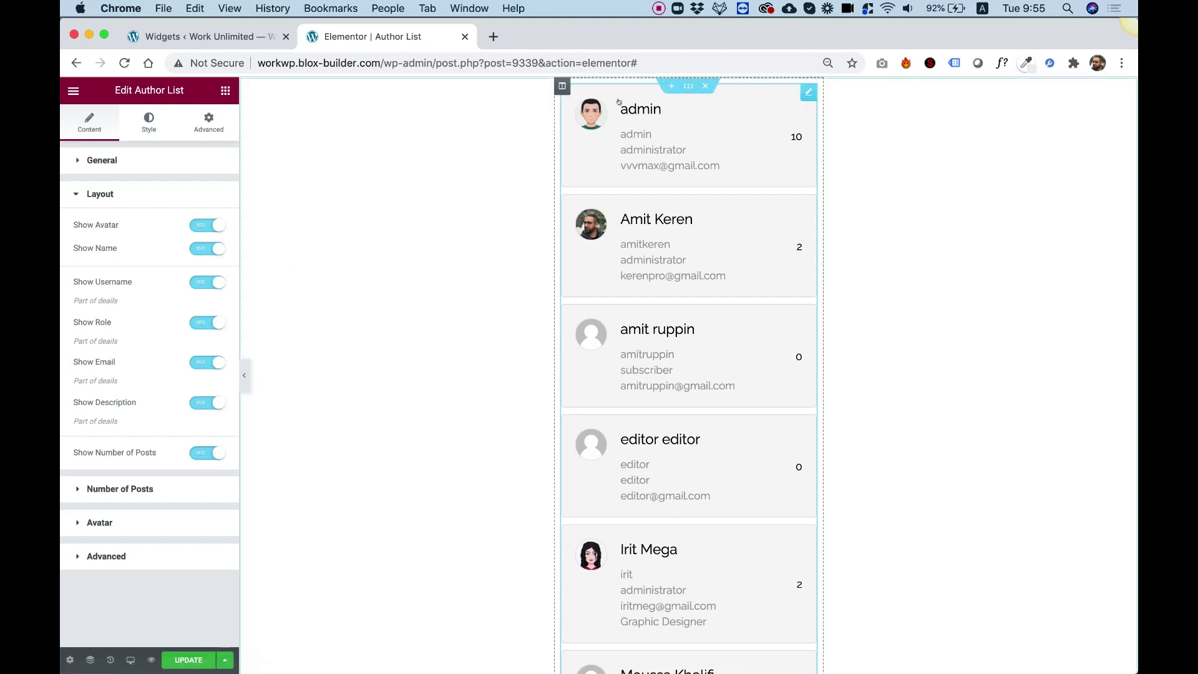
pyautogui.click(211, 248)
pyautogui.click(203, 248)
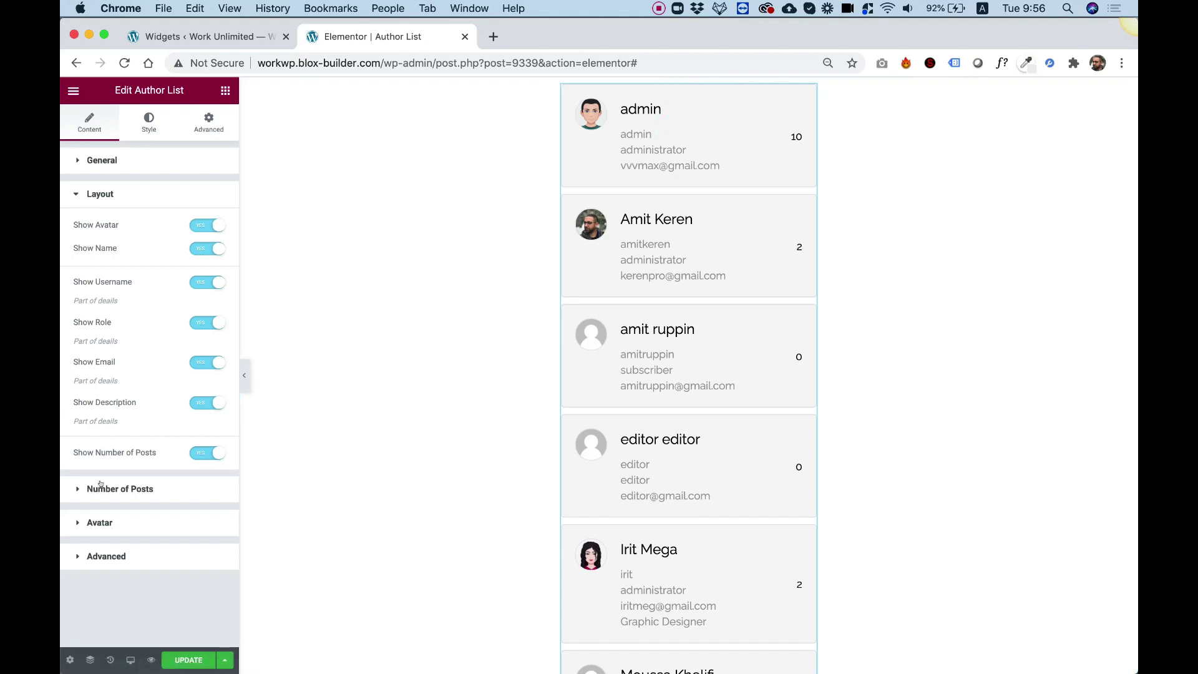
pyautogui.click(204, 450)
pyautogui.click(204, 450)
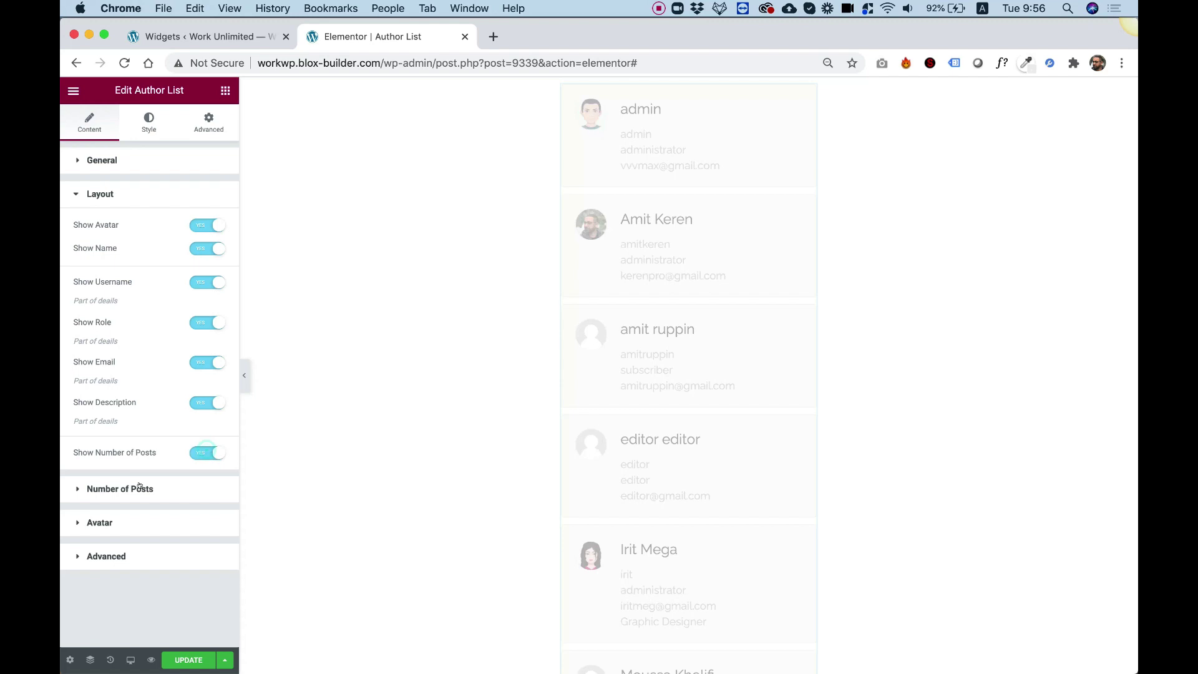
# In Number of Posts, set the Before label to 'Posts:', then change it to '(' with ')' after
pyautogui.click(118, 489)
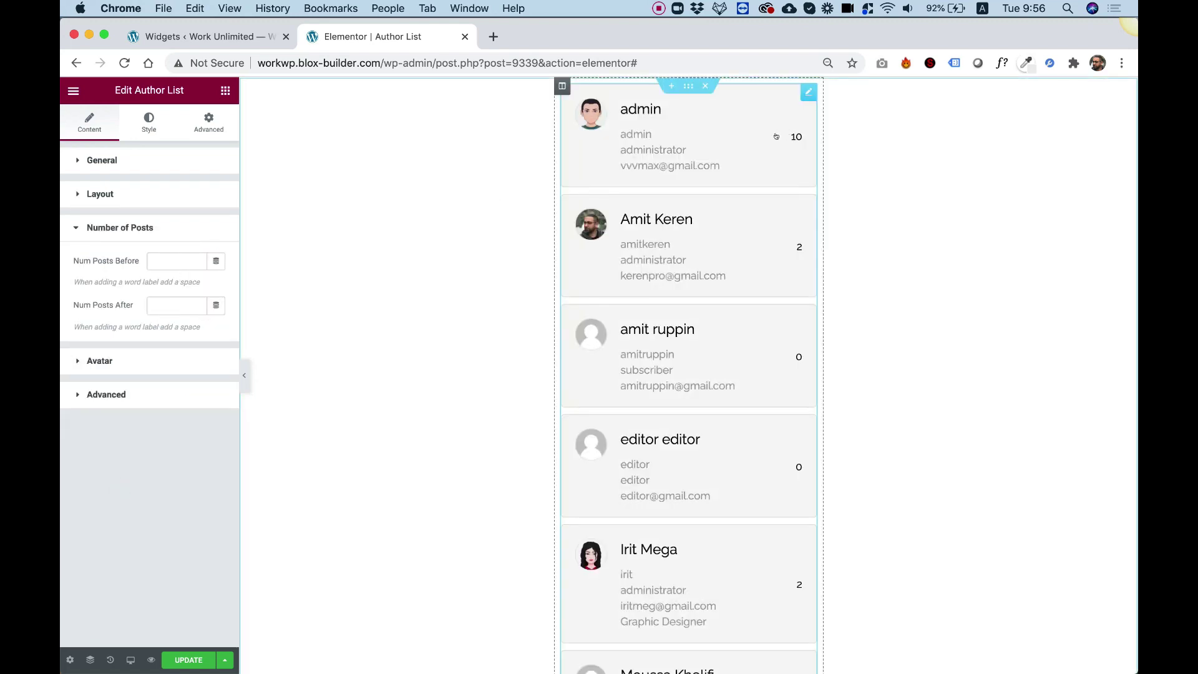
pyautogui.click(166, 254)
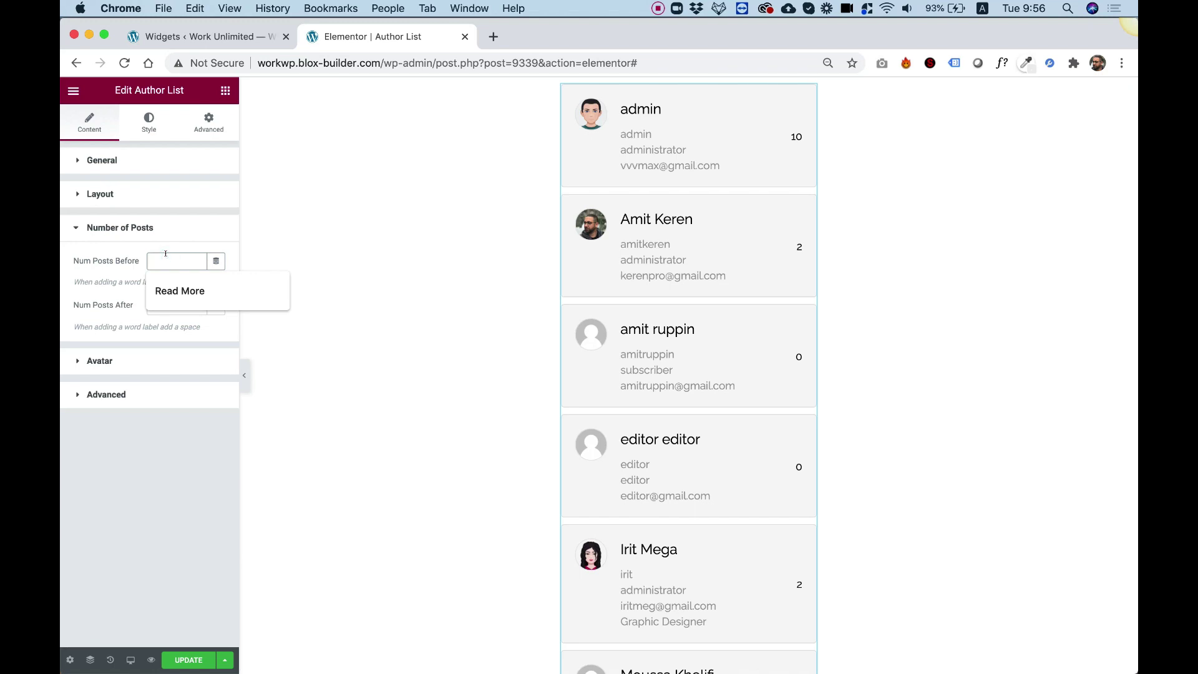
pyautogui.write('Posts:')
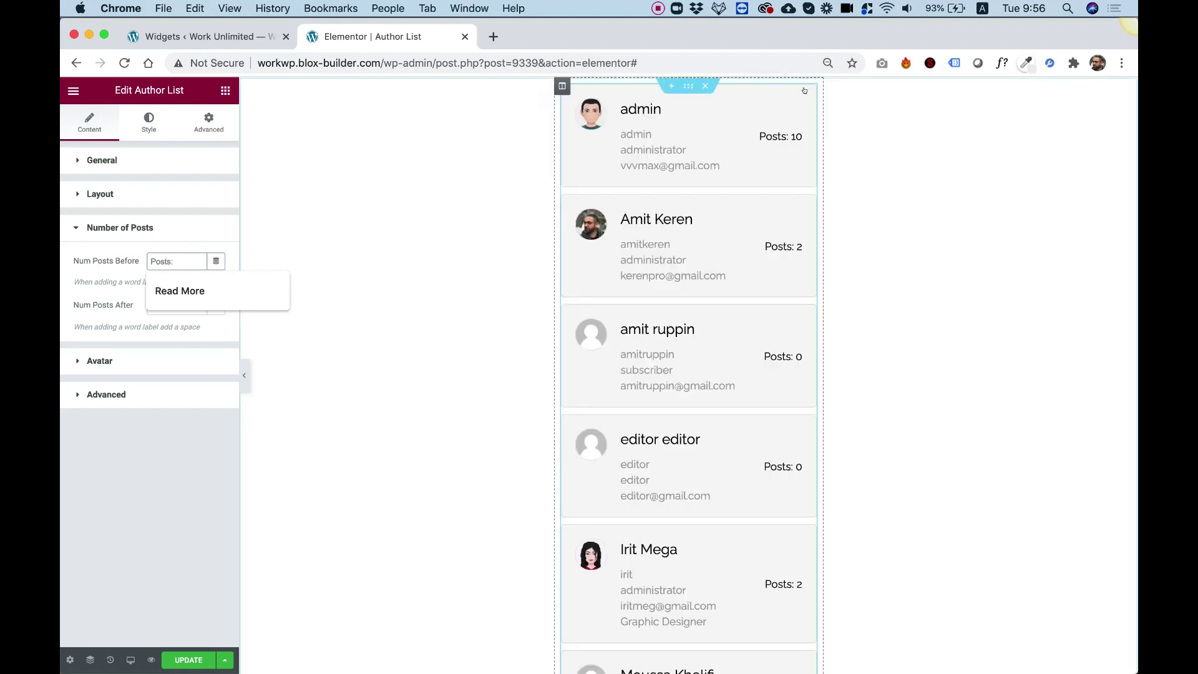
pyautogui.tripleClick(174, 261)
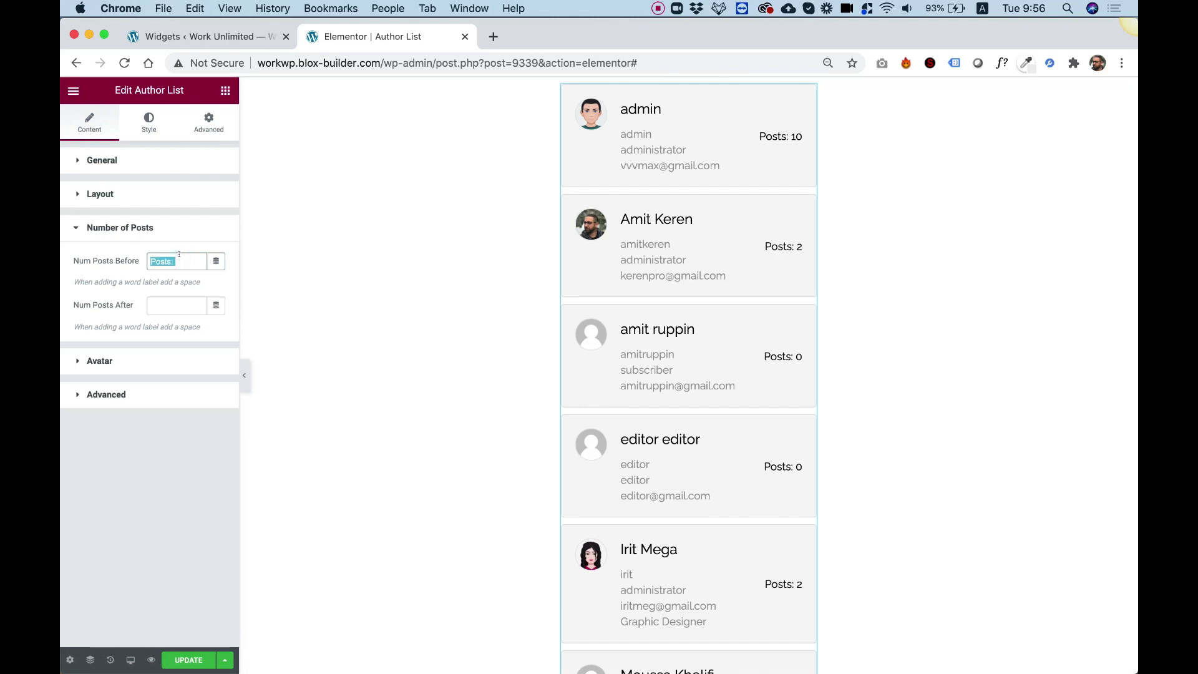
pyautogui.write('(')
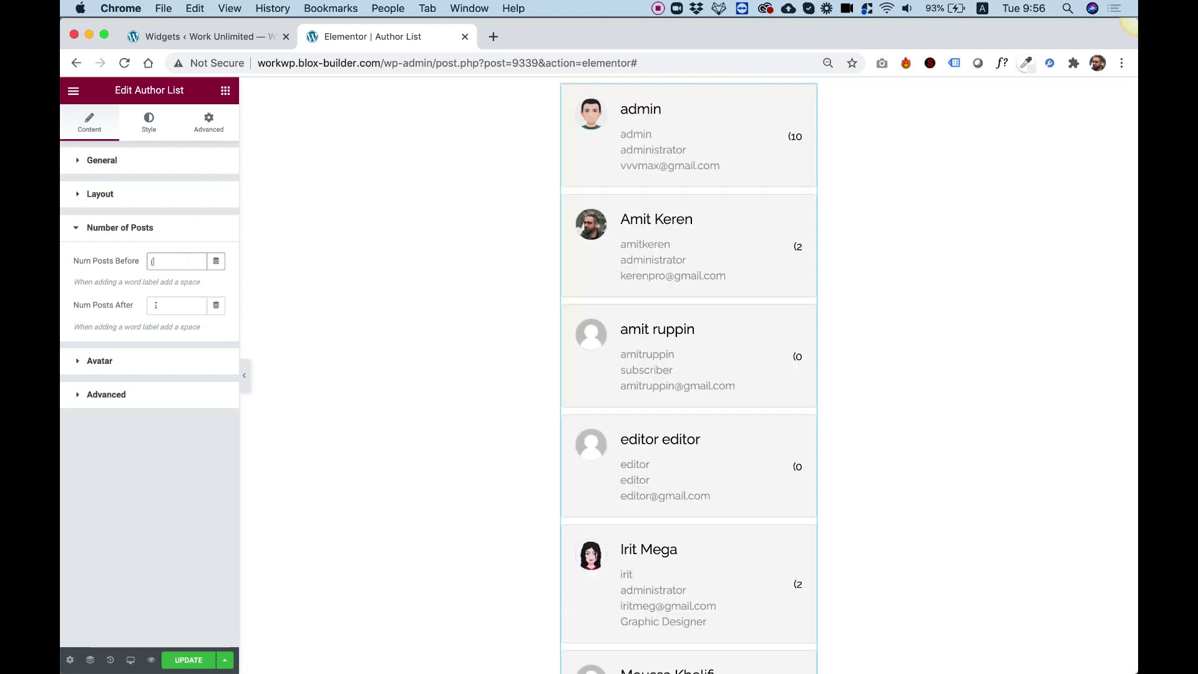
pyautogui.click(155, 305)
pyautogui.write(')')
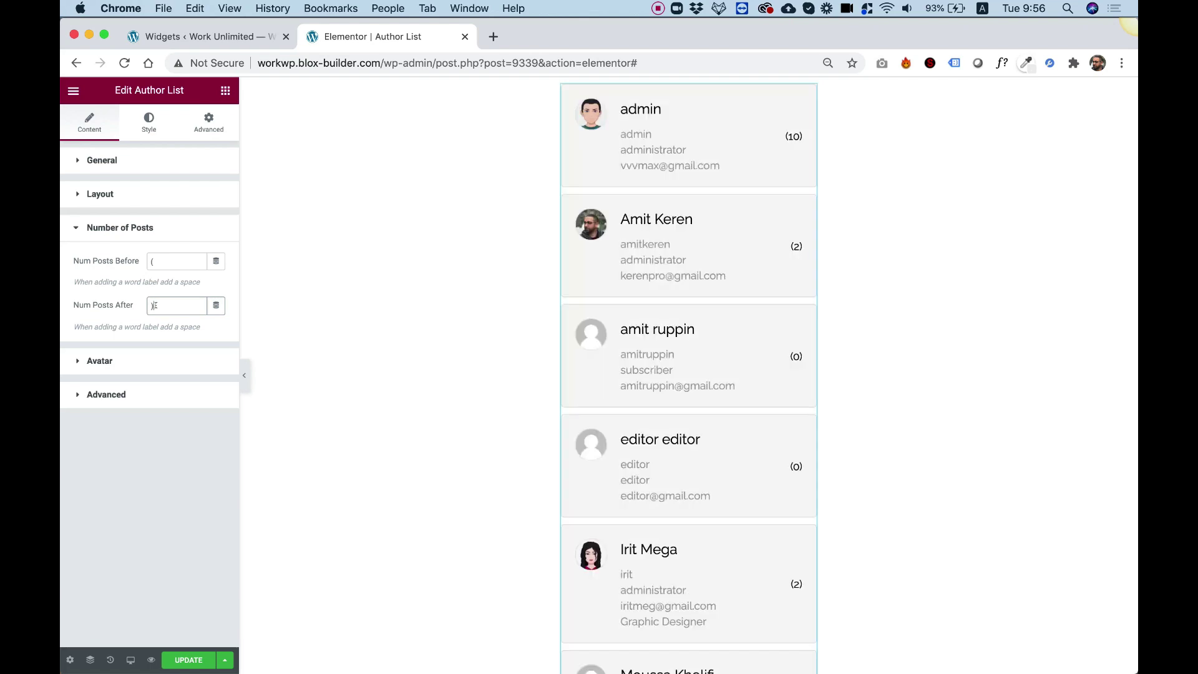
# Delete both parentheses so post counts show as plain numbers, then expand the Avatar settings
pyautogui.tripleClick(163, 260)
pyautogui.press('BackSpace')
pyautogui.tripleClick(173, 305)
pyautogui.press('BackSpace')
pyautogui.click(149, 361)
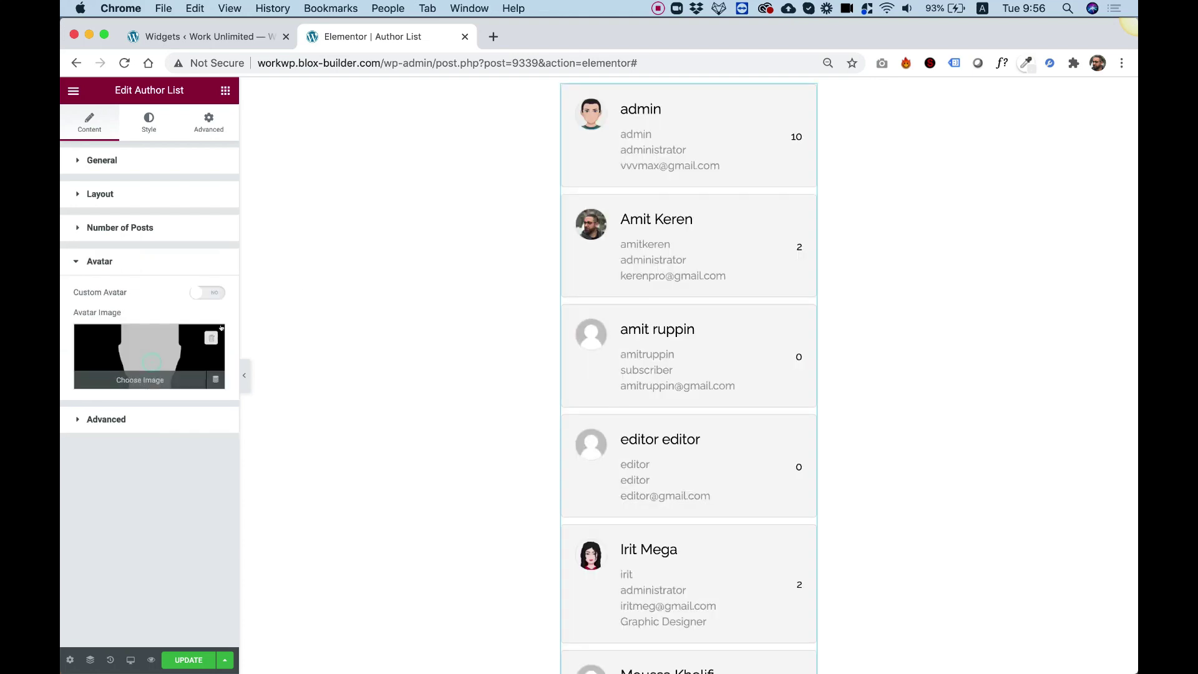
# Turn Custom Avatar on and back off to keep users' own photos, then open the Style tab
pyautogui.click(195, 292)
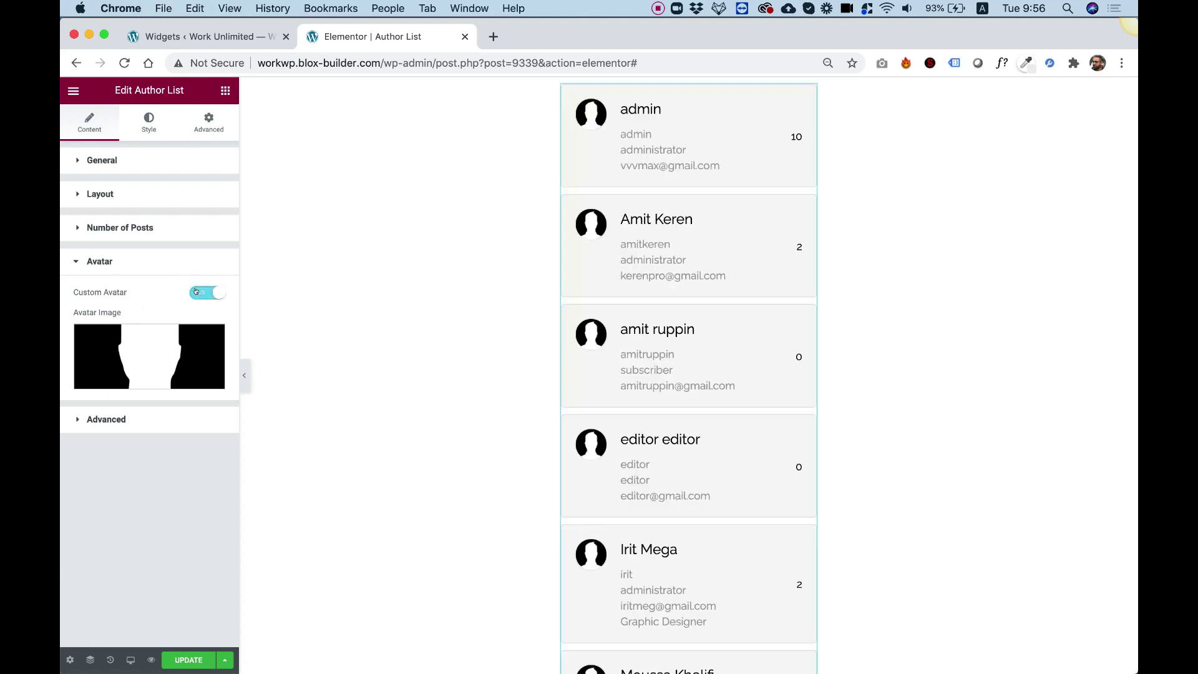
pyautogui.moveTo(156, 350)
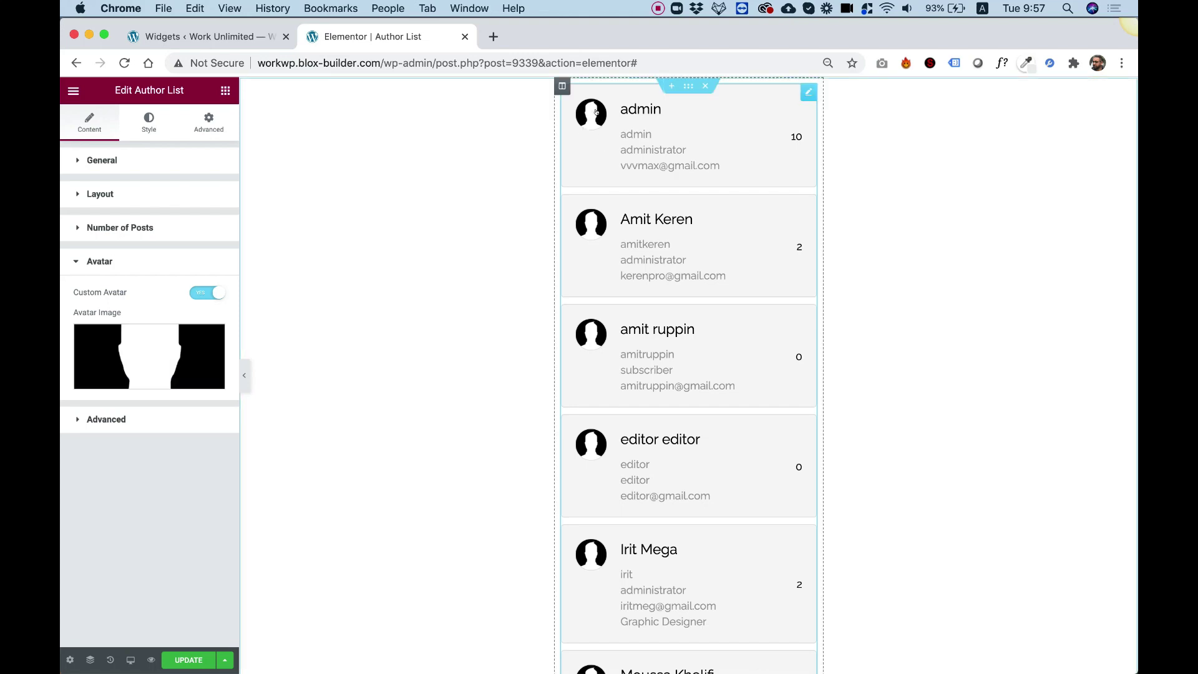
pyautogui.click(208, 292)
pyautogui.click(148, 124)
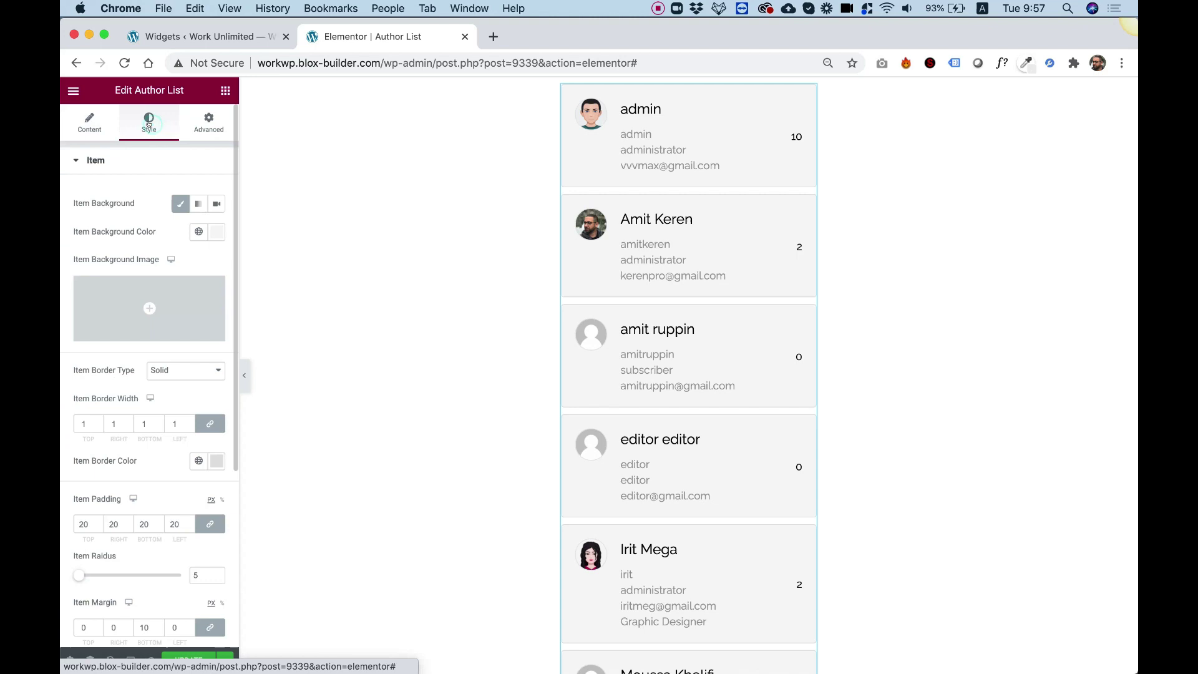
pyautogui.click(113, 164)
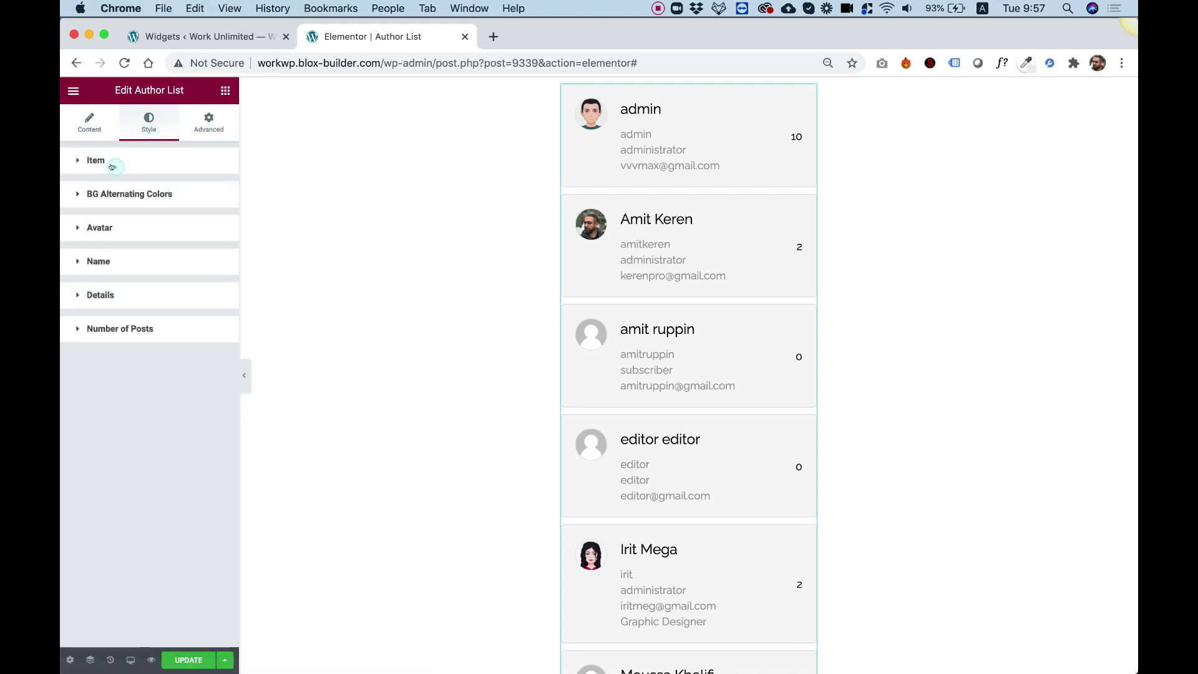
pyautogui.click(106, 227)
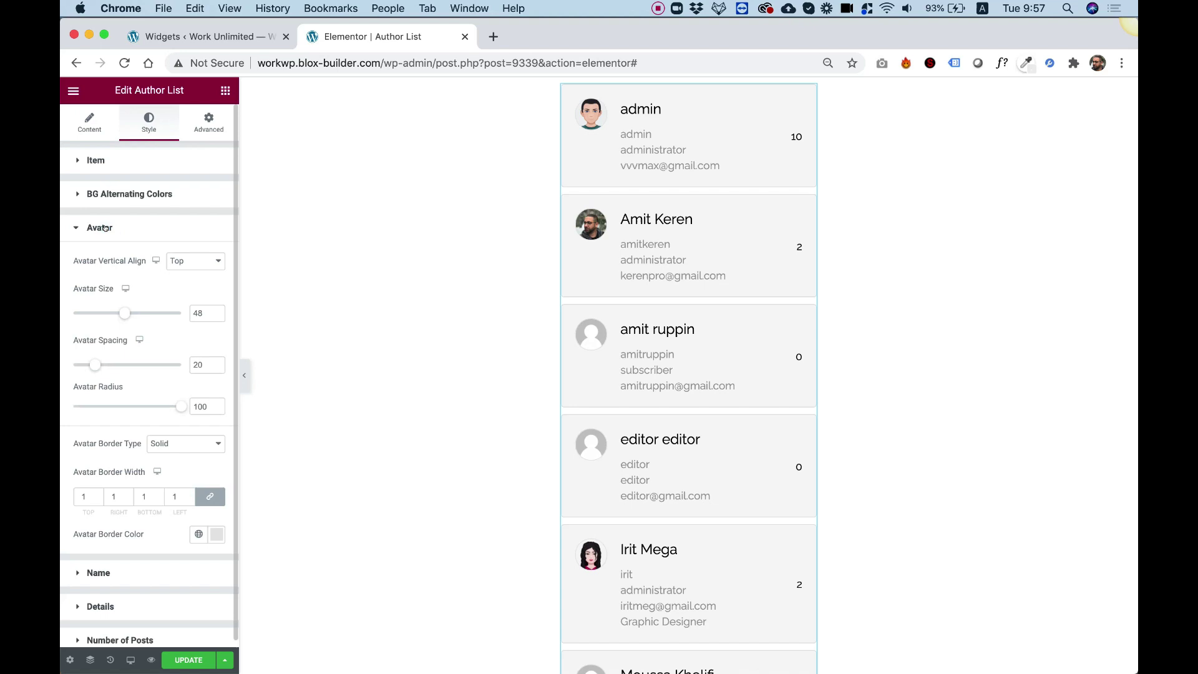
pyautogui.click(106, 227)
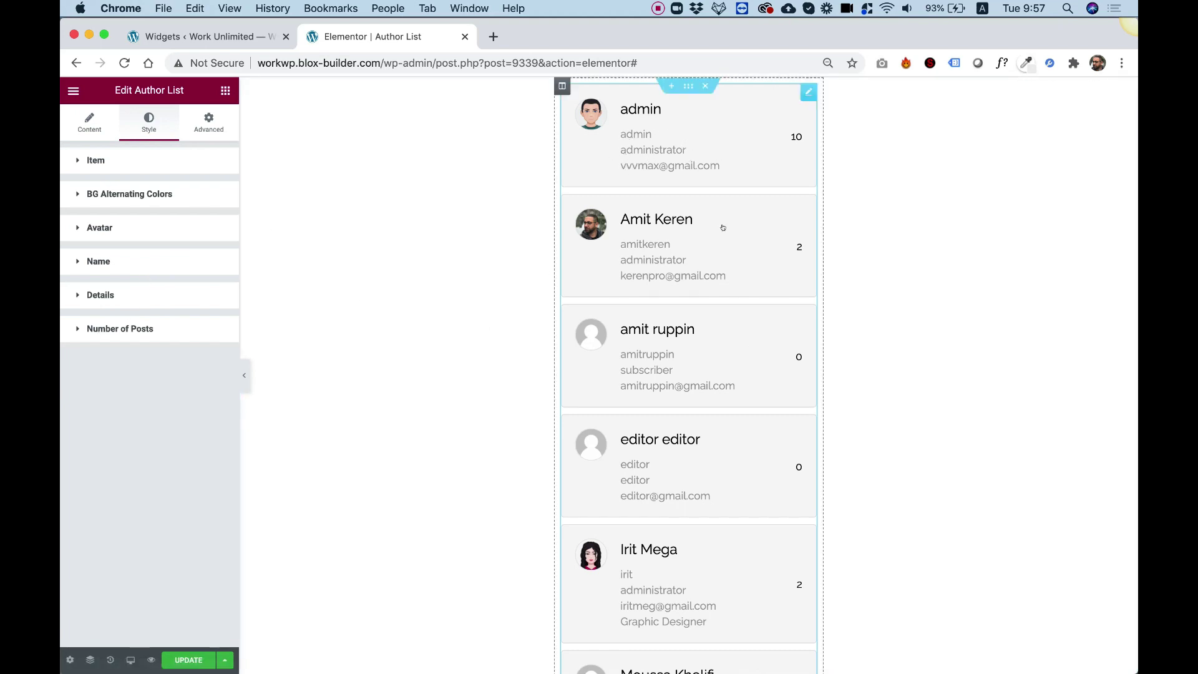
pyautogui.click(111, 160)
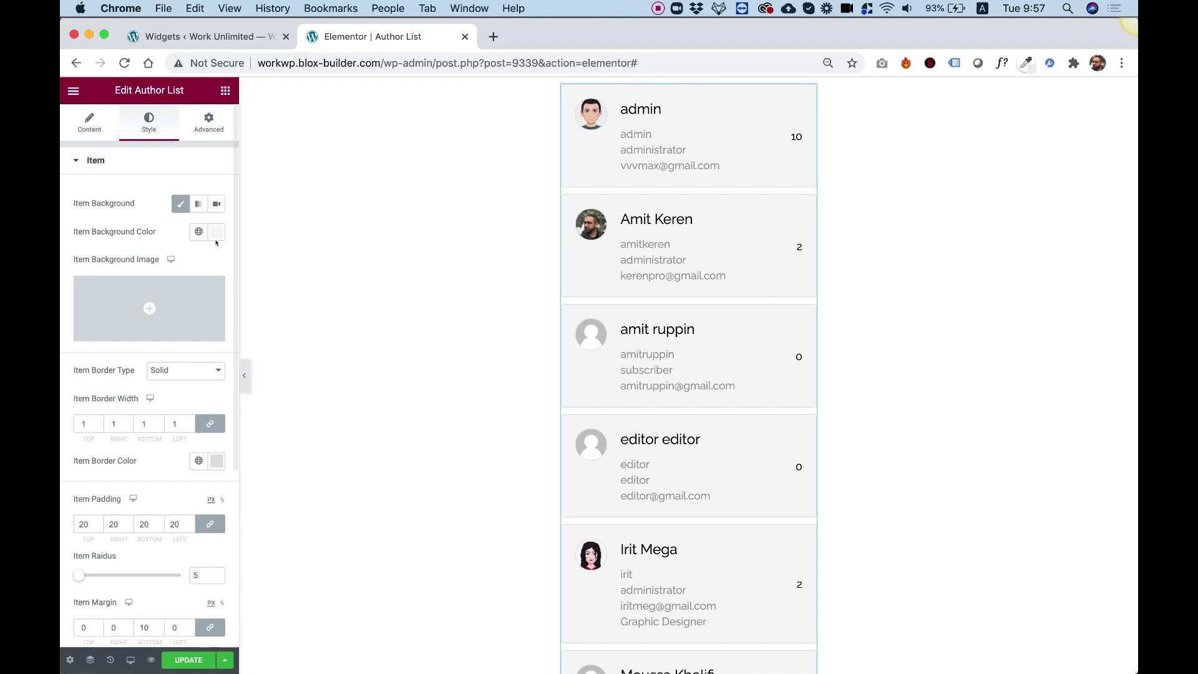
# Keep the Classic item background and set the card border width to 3 px on all sides
pyautogui.click(187, 204)
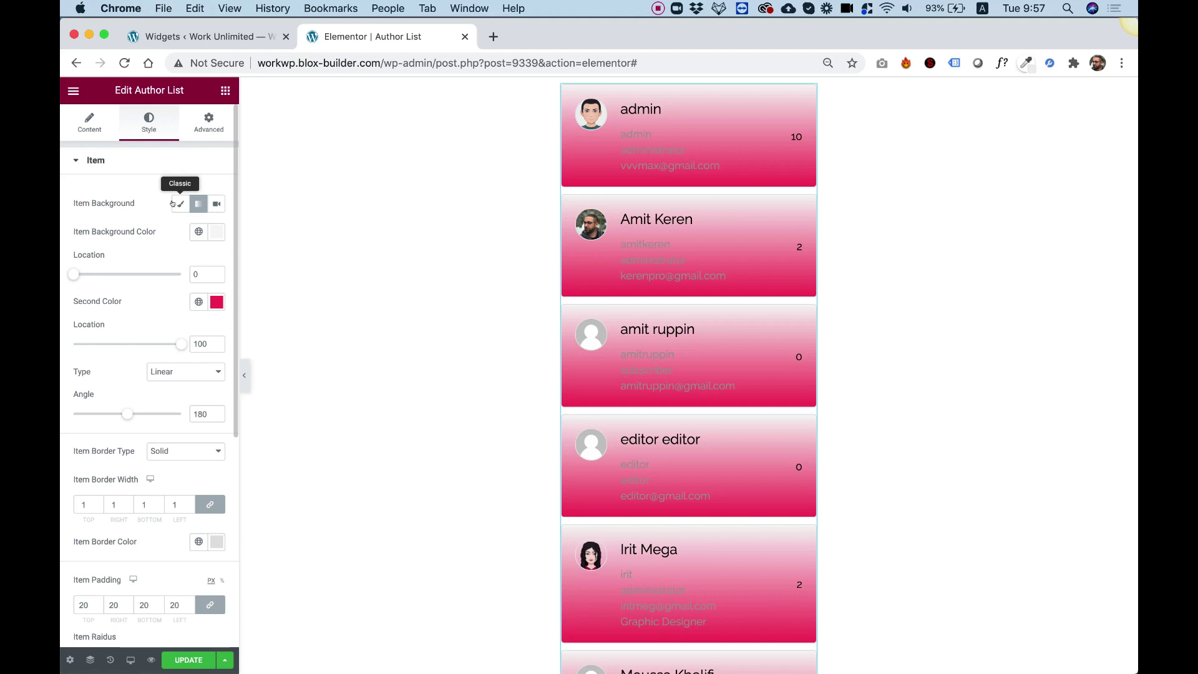
pyautogui.click(180, 204)
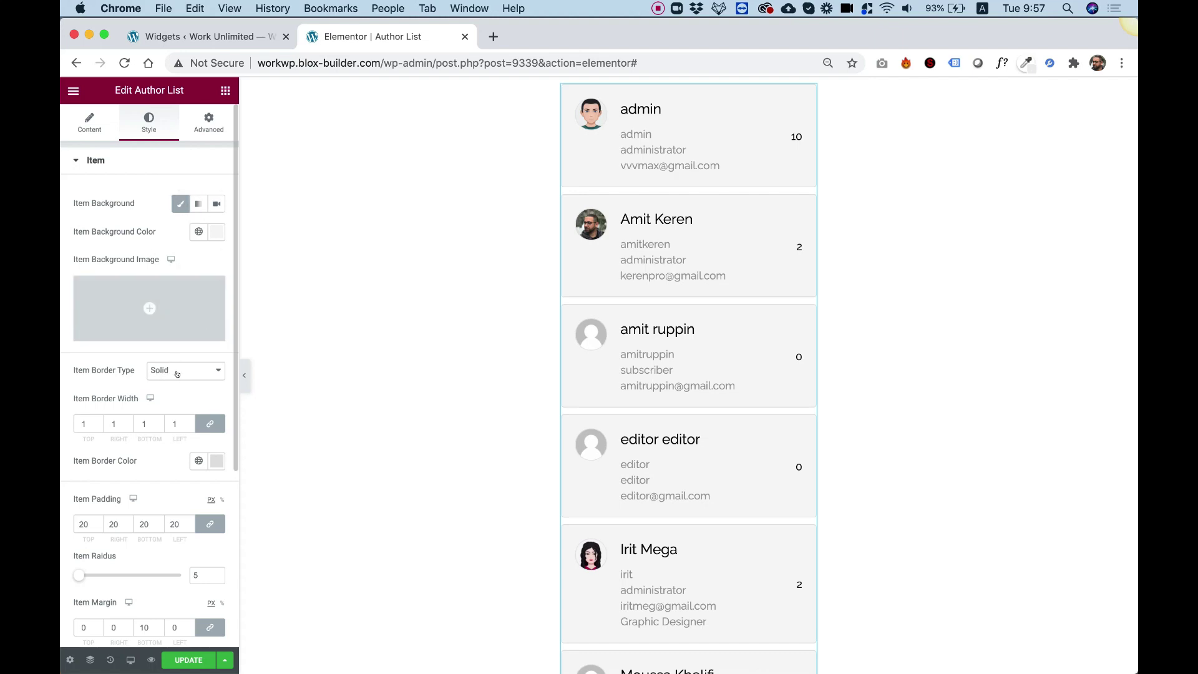
pyautogui.doubleClick(87, 423)
pyautogui.write('3')
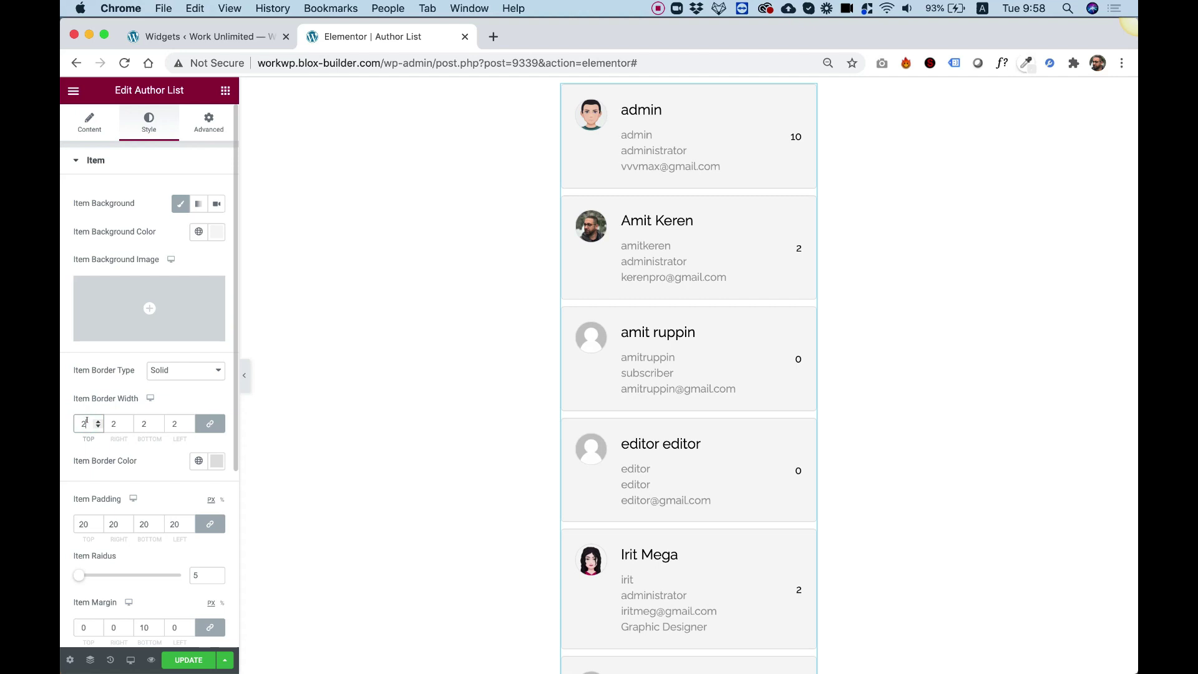
pyautogui.press('Up')
pyautogui.press('Up')
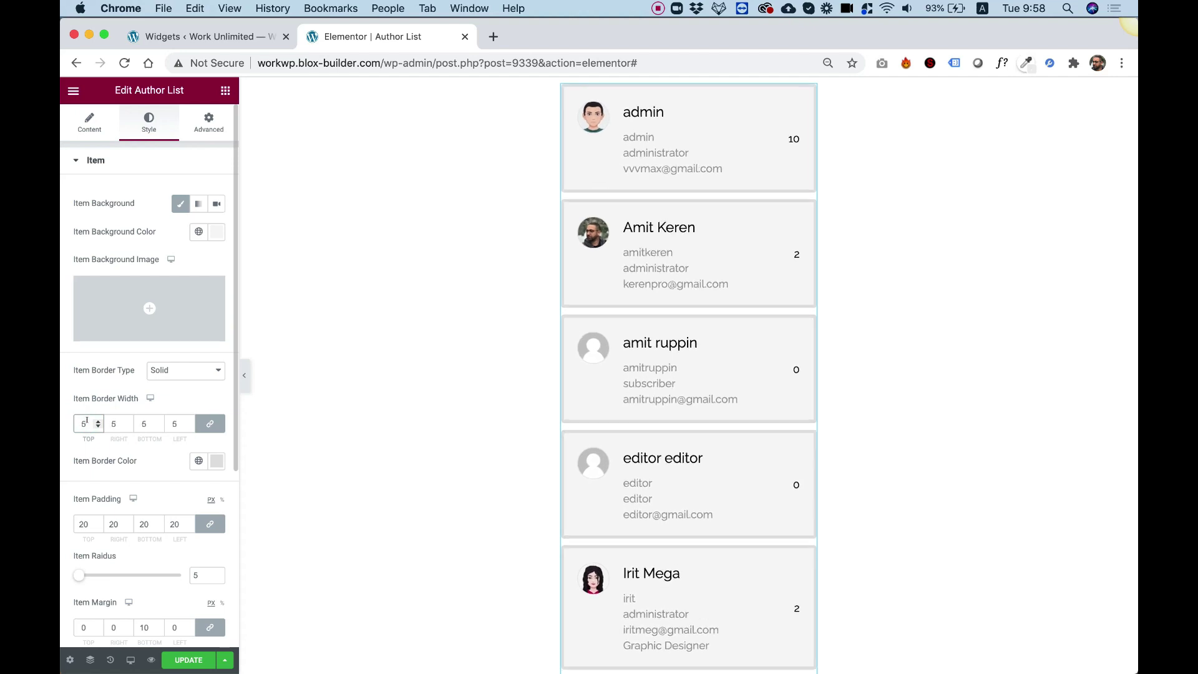
pyautogui.press('Down')
pyautogui.press('Down')
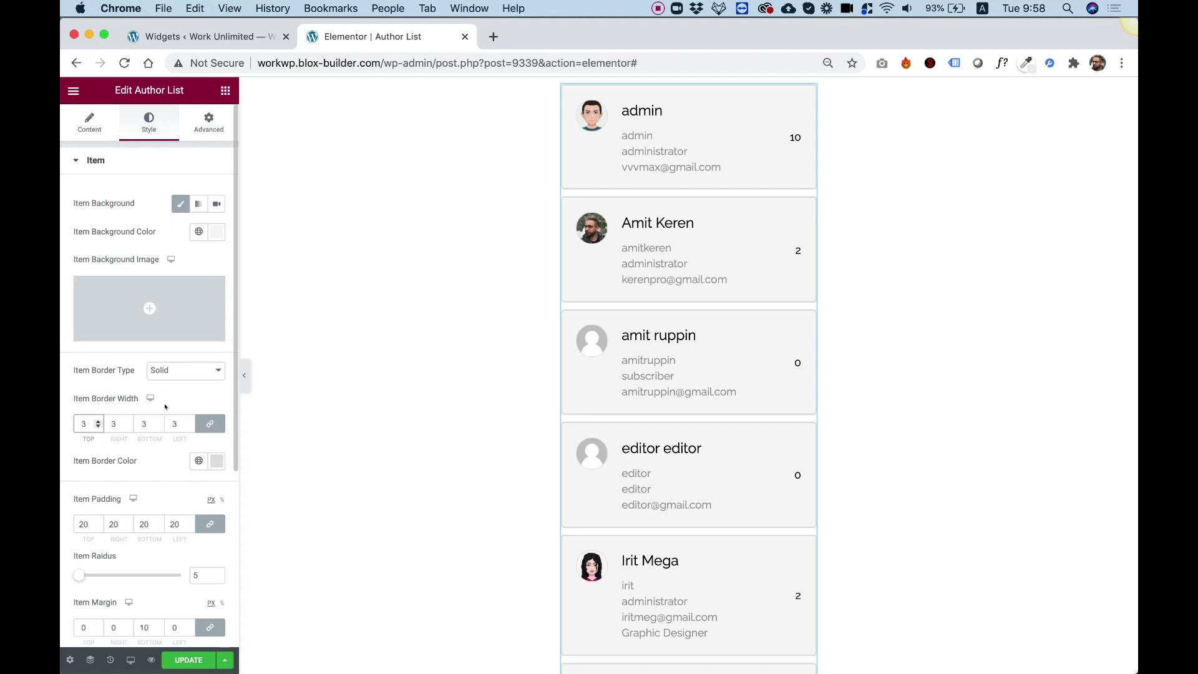
# Set the Item Border Color to dark grey
pyautogui.click(207, 462)
pyautogui.moveTo(163, 325); pyautogui.dragTo(147, 324)
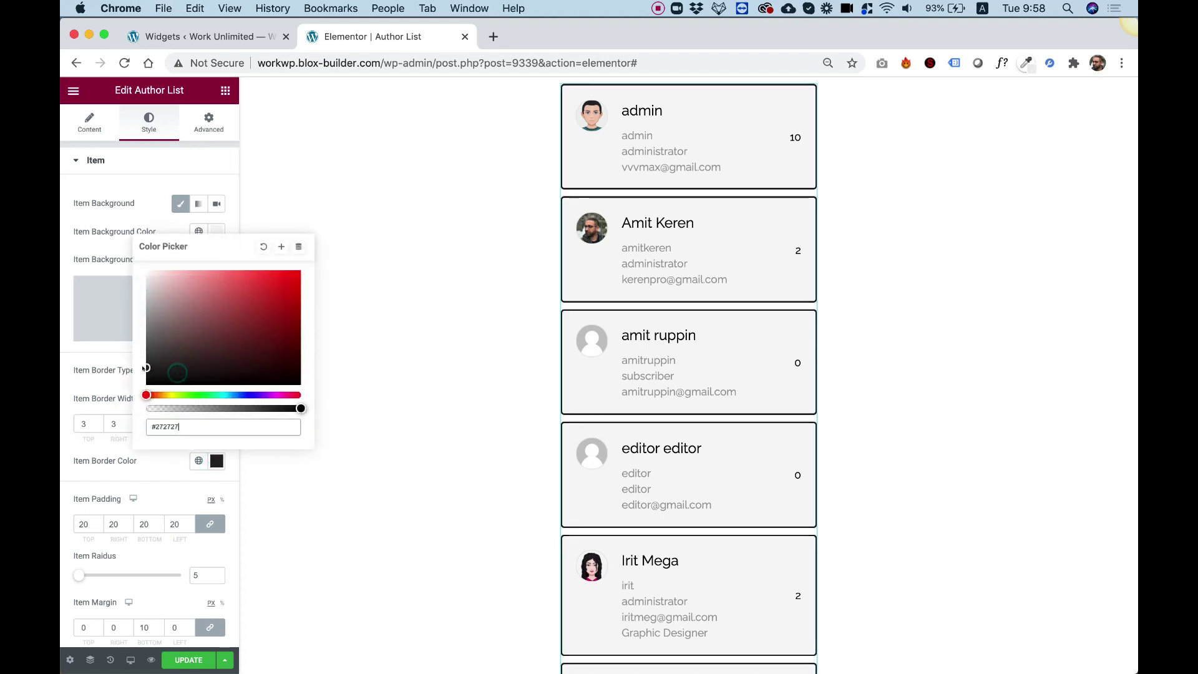
pyautogui.click(73, 365)
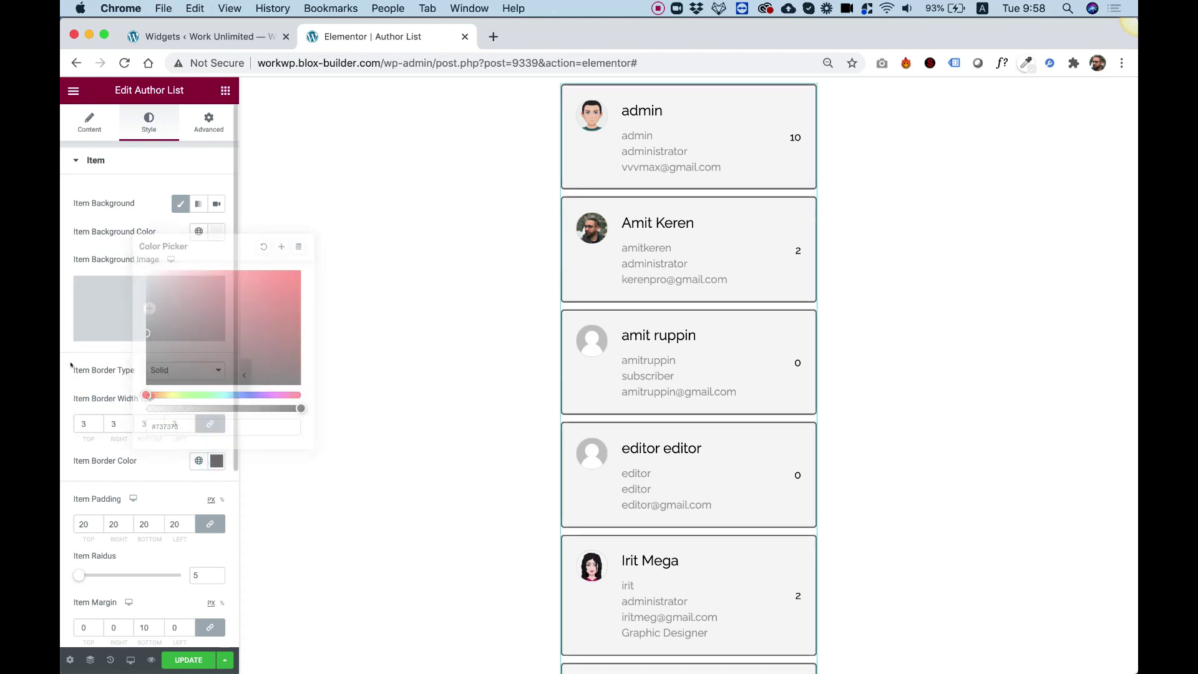
# Set Item Padding to 23 and Item Radius to 0 for square corners
pyautogui.scroll(-3, 176, 411)
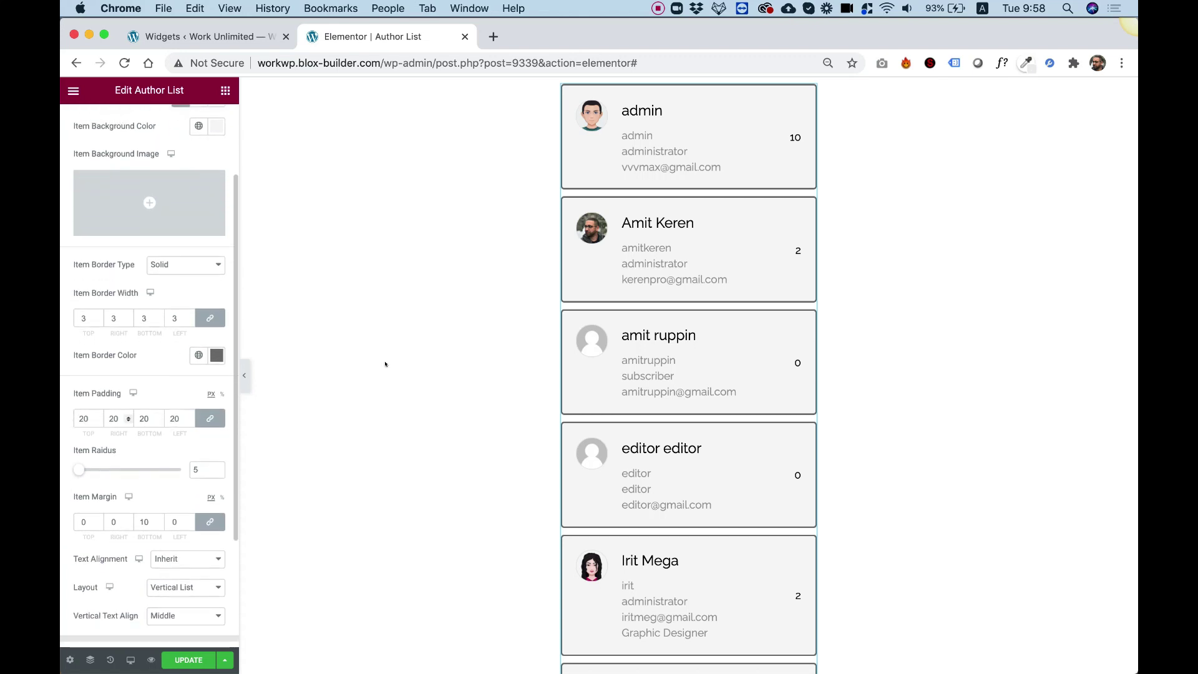
pyautogui.click(83, 419)
pyautogui.press('Up')
pyautogui.press('Up')
pyautogui.press('Up')
pyautogui.press('Up')
pyautogui.press('Up')
pyautogui.press('Up')
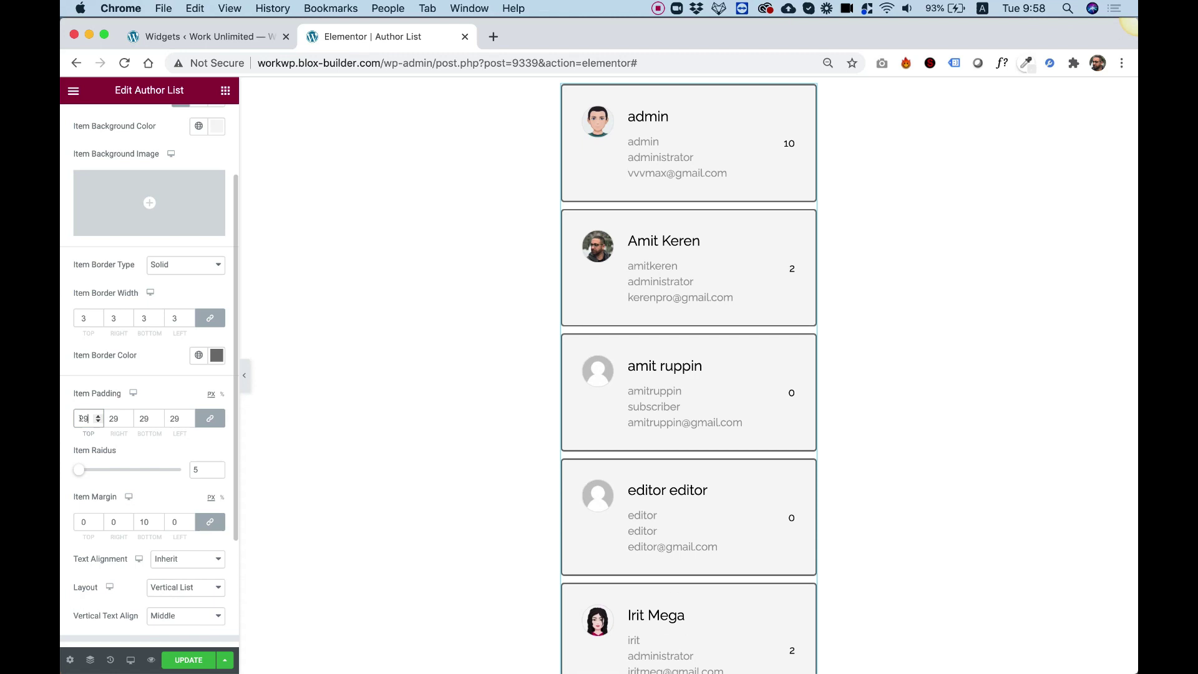
pyautogui.press('Down')
pyautogui.press('Down')
pyautogui.press('Down')
pyautogui.press('Down')
pyautogui.press('Down')
pyautogui.press('Down')
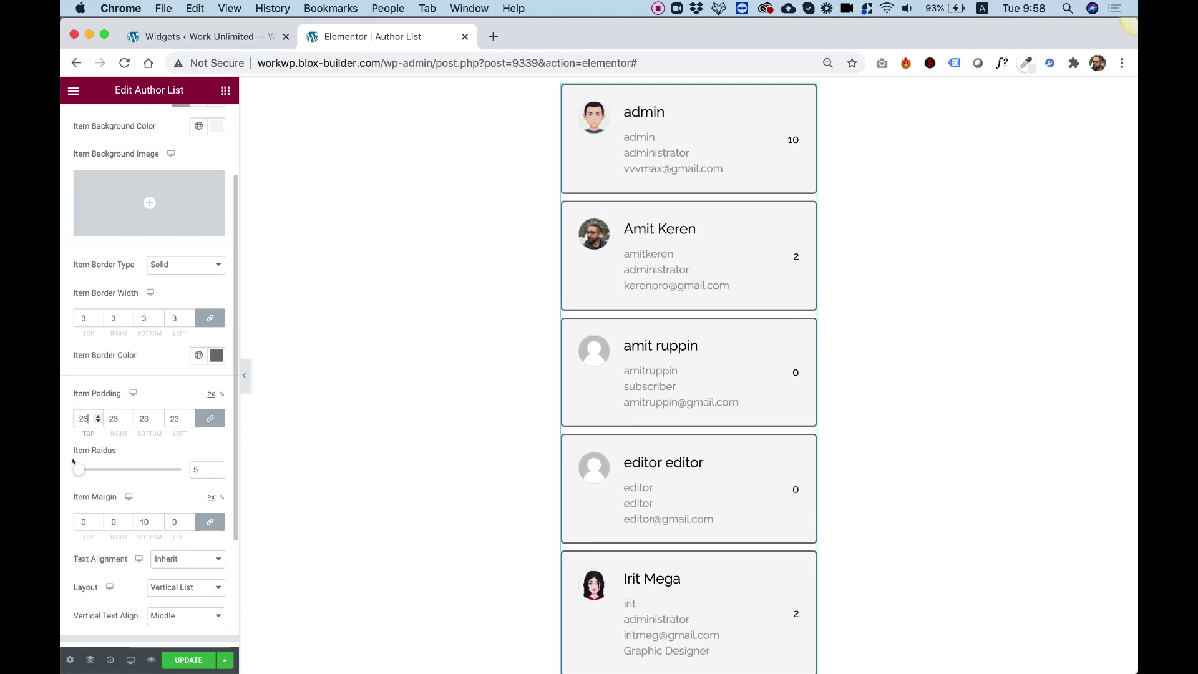
pyautogui.moveTo(79, 469)
pyautogui.mouseDown()
pyautogui.moveTo(151, 469)
pyautogui.moveTo(65, 471)
pyautogui.mouseUp()
# Leave text alignment on Inherit and the list layout unchanged, then expand BG Alternating Colors
pyautogui.scroll(-3, 172, 496)
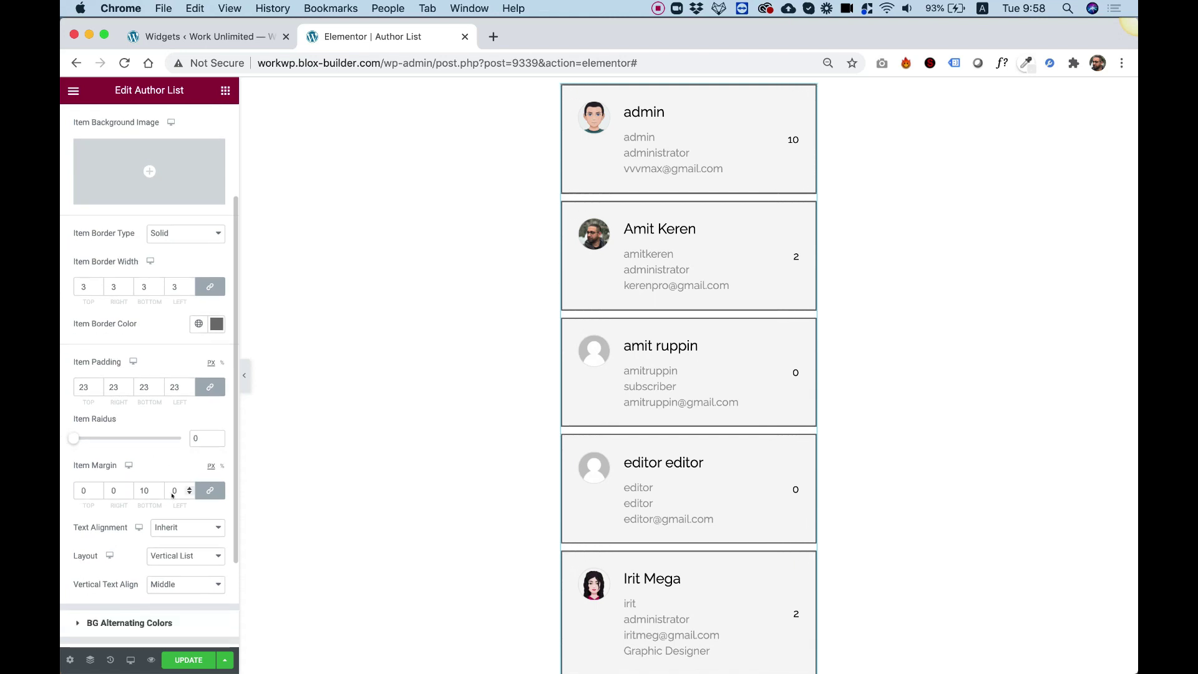
pyautogui.click(168, 494)
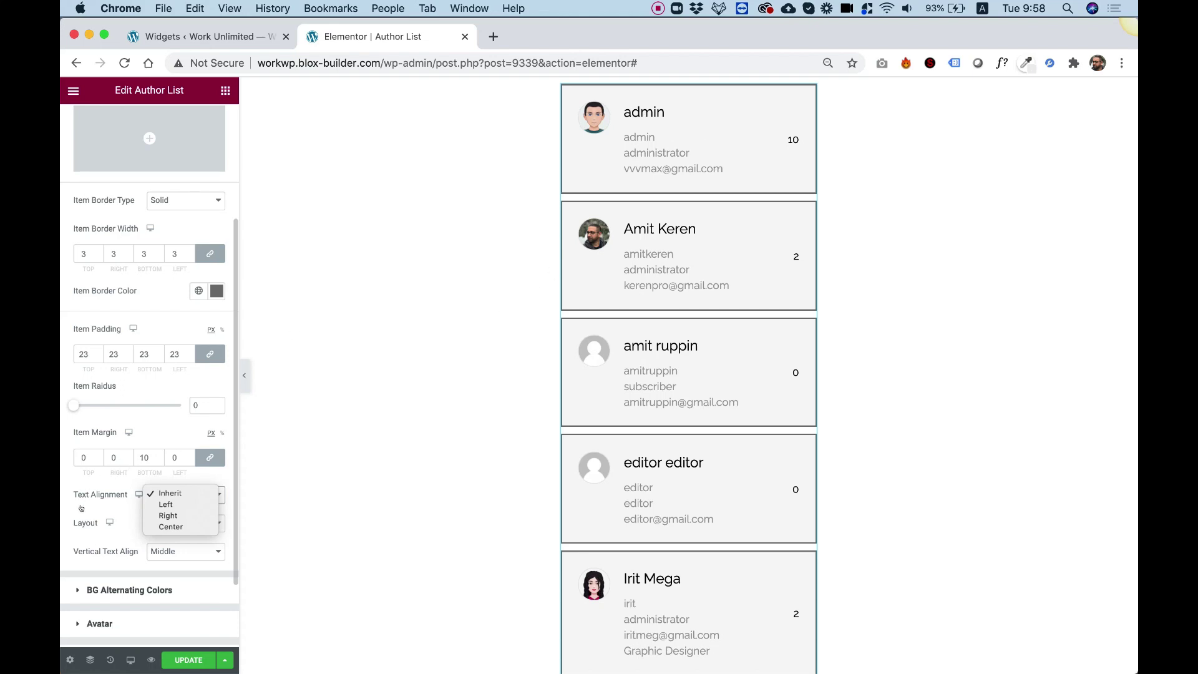
pyautogui.click(80, 560)
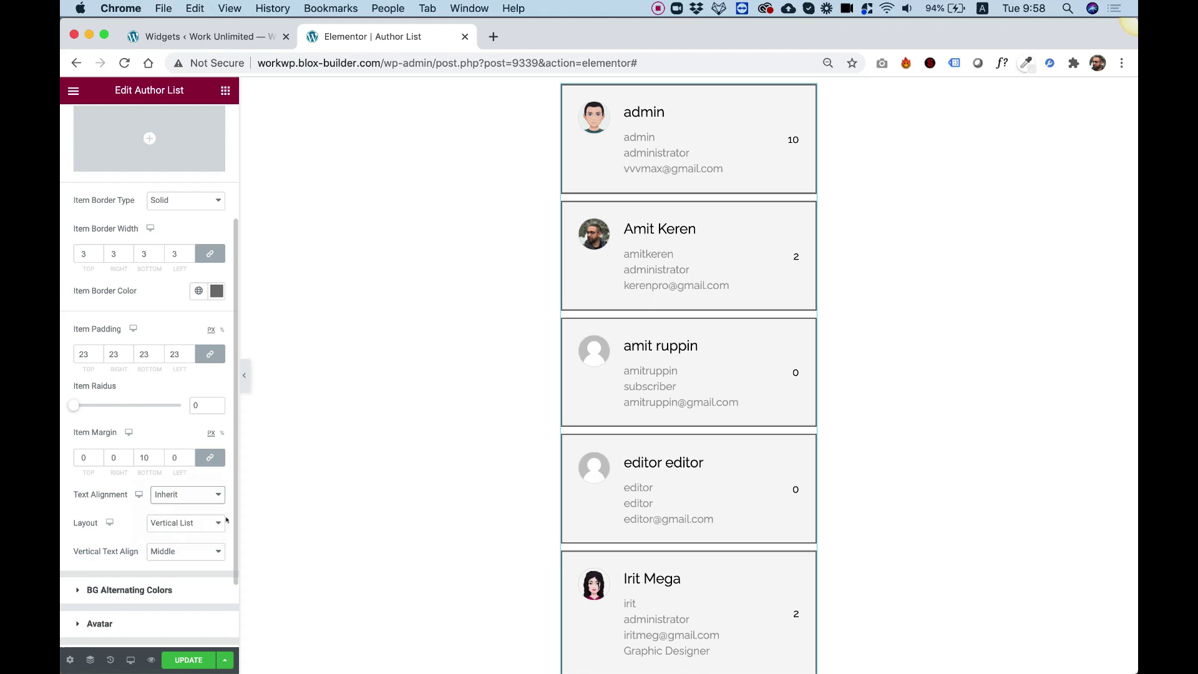
pyautogui.click(186, 522)
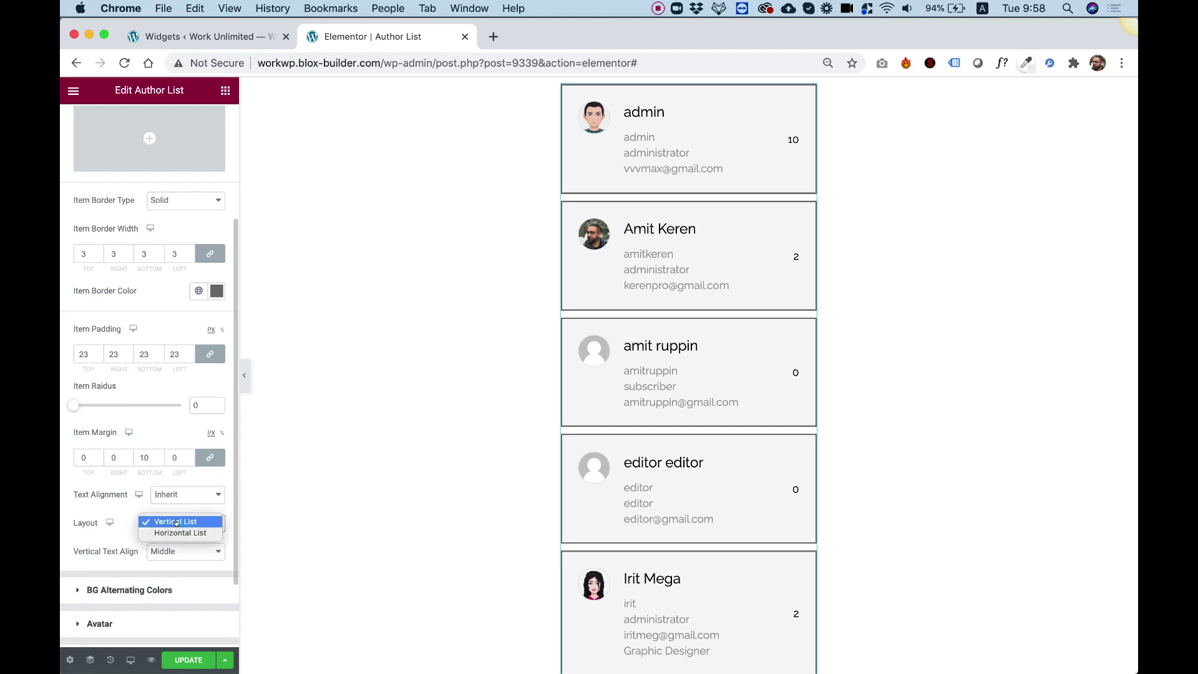
pyautogui.click(105, 589)
pyautogui.click(132, 589)
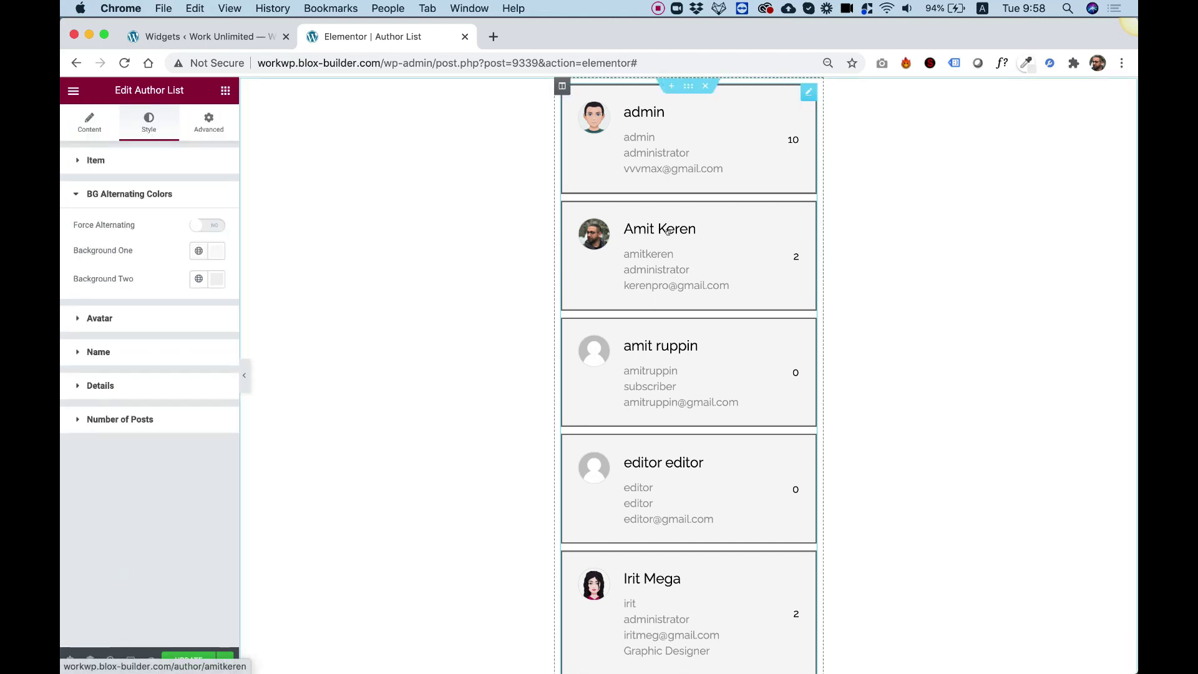
# Enable Force Alternating, set Background Two to #CFCFCF, then turn alternating off again
pyautogui.click(210, 227)
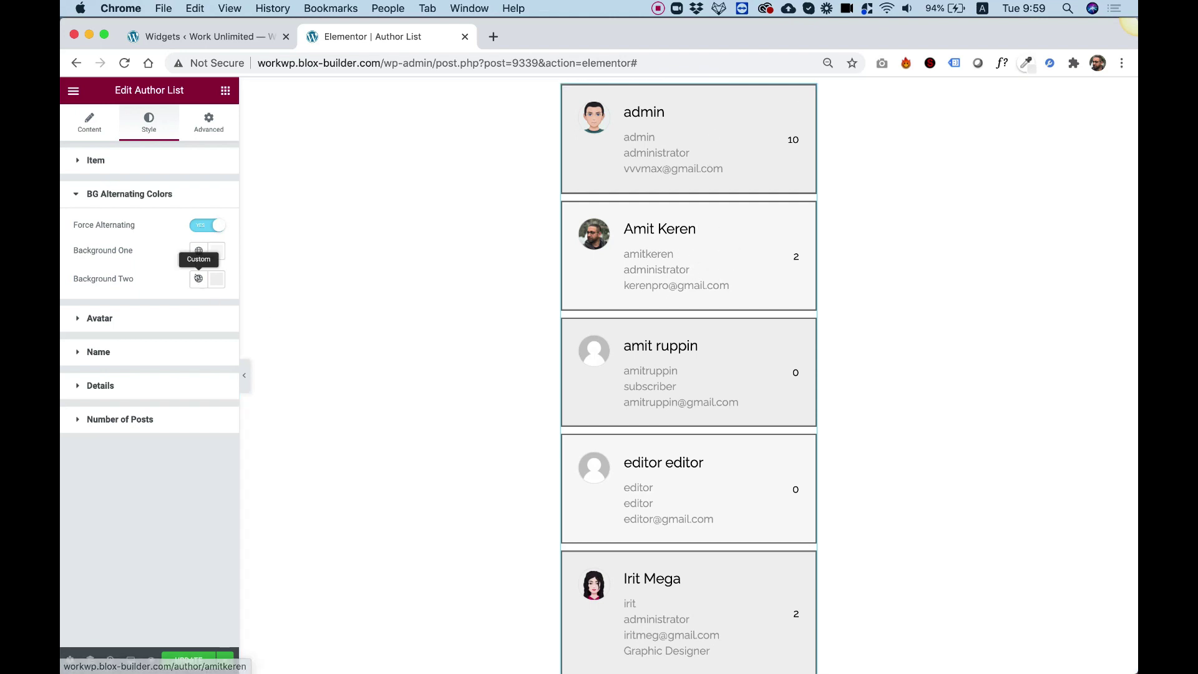
pyautogui.click(216, 279)
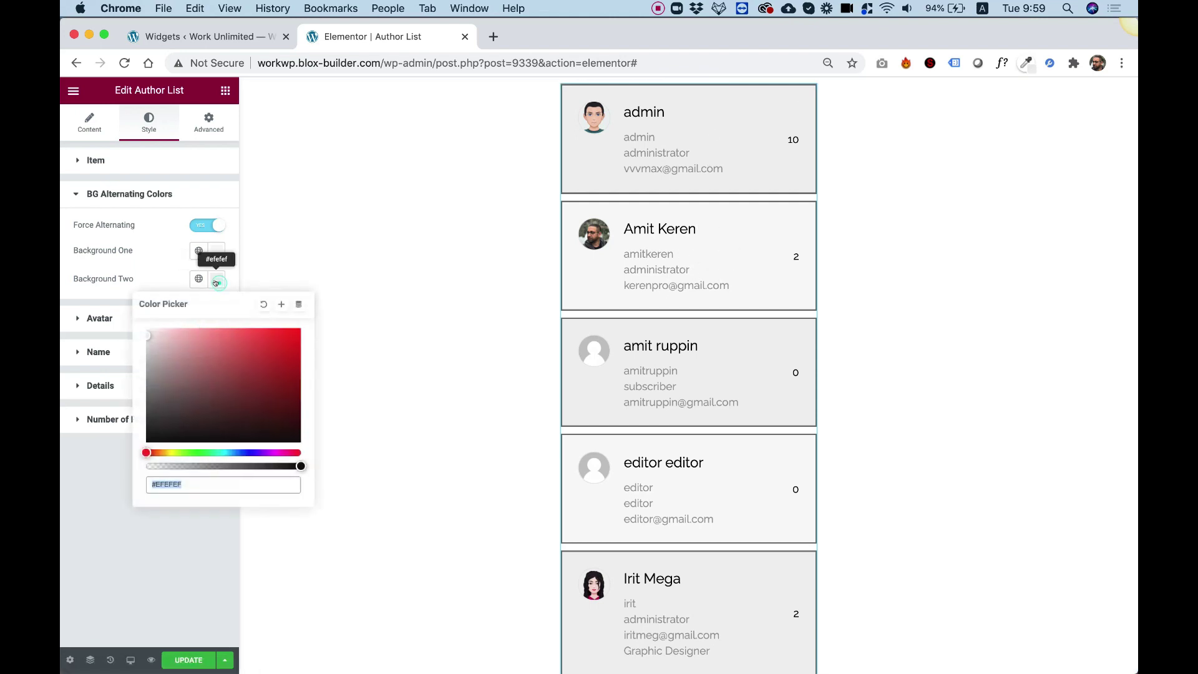
pyautogui.click(147, 349)
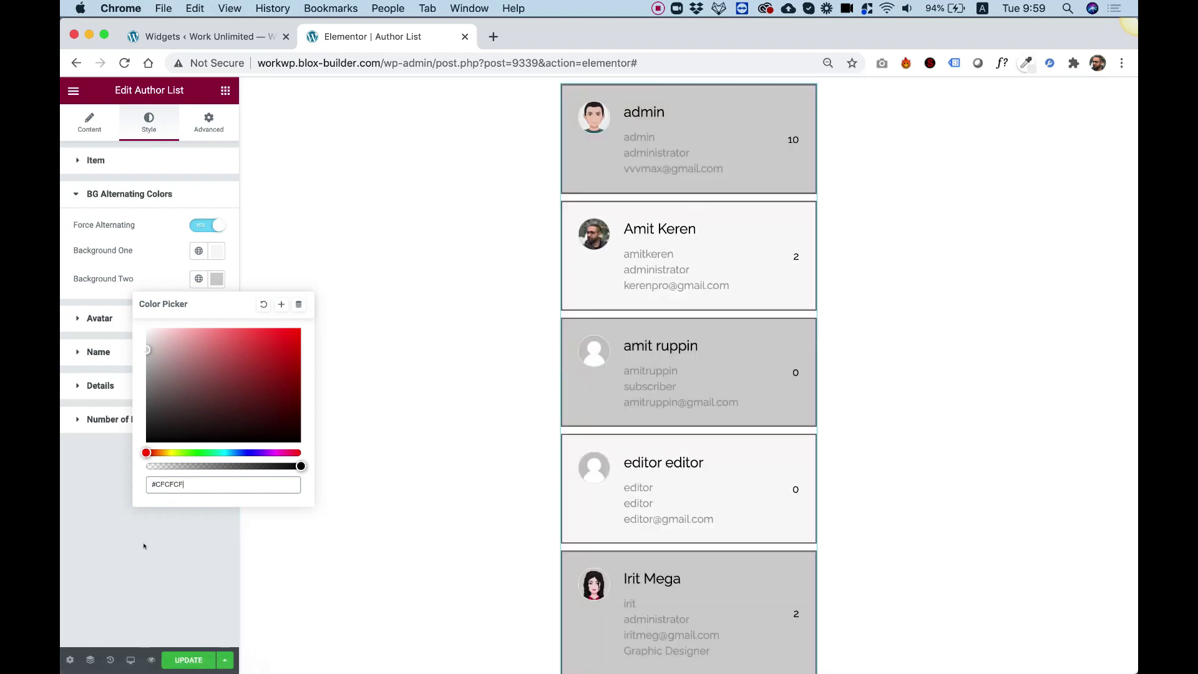
pyautogui.click(144, 547)
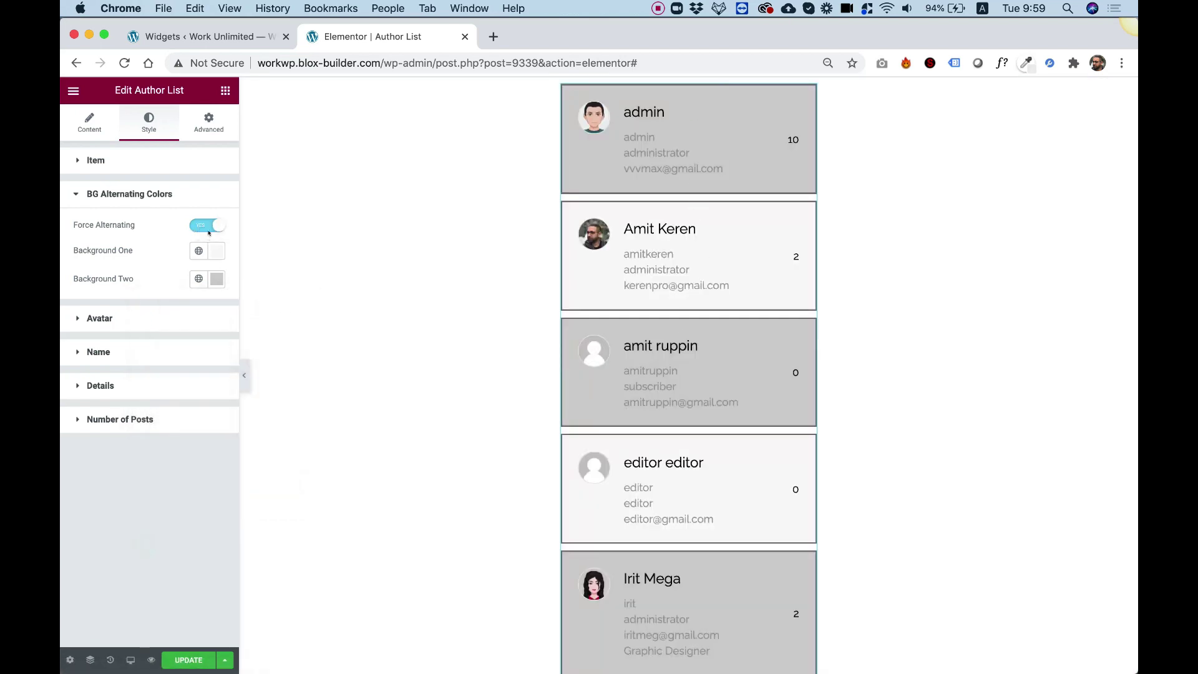
pyautogui.click(211, 226)
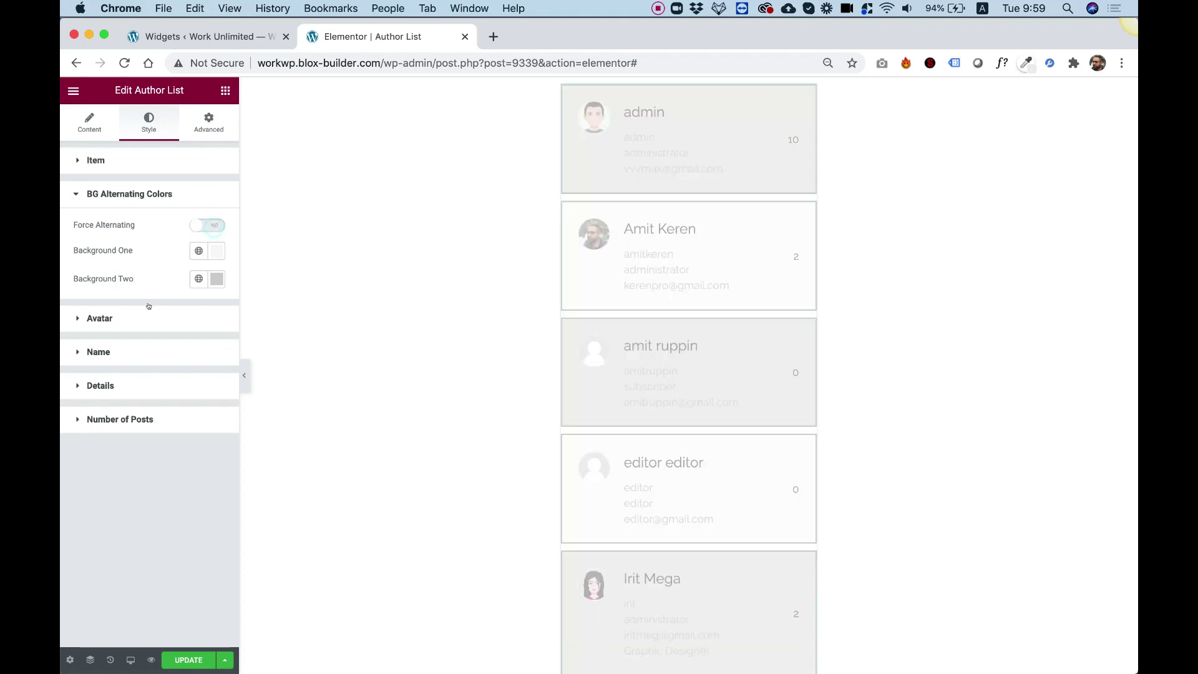
pyautogui.click(143, 317)
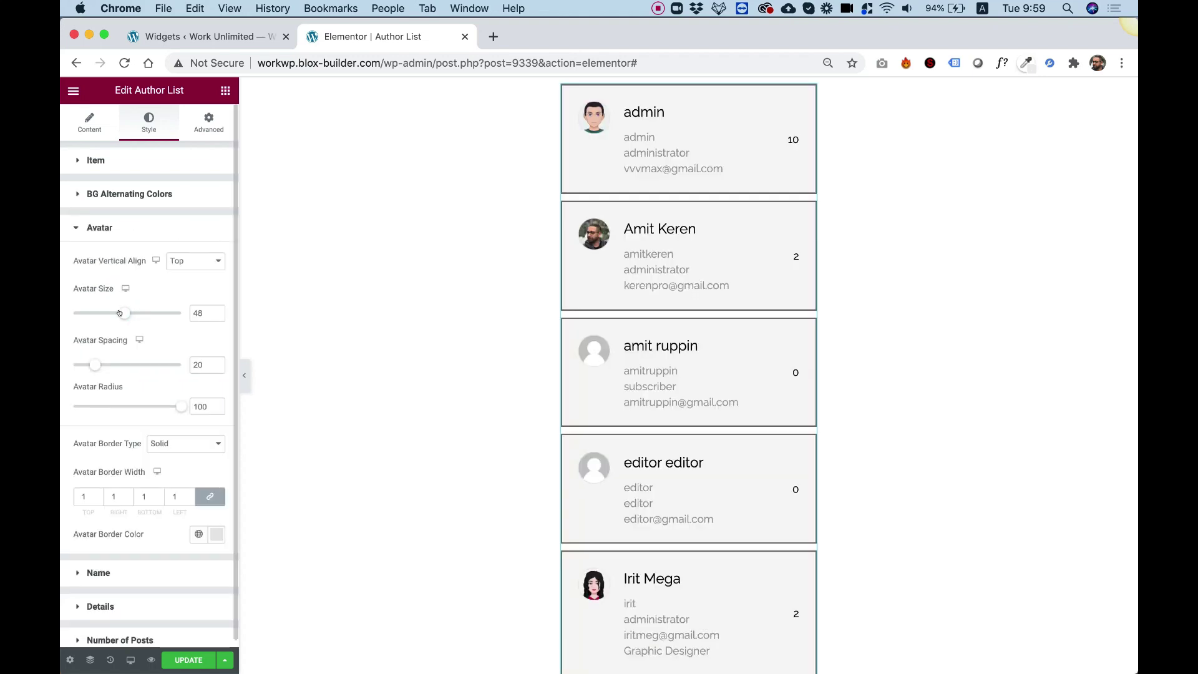
# Set avatar size to 70, avatar spacing to 18 and avatar radius to 15
pyautogui.moveTo(121, 313); pyautogui.dragTo(143, 312)
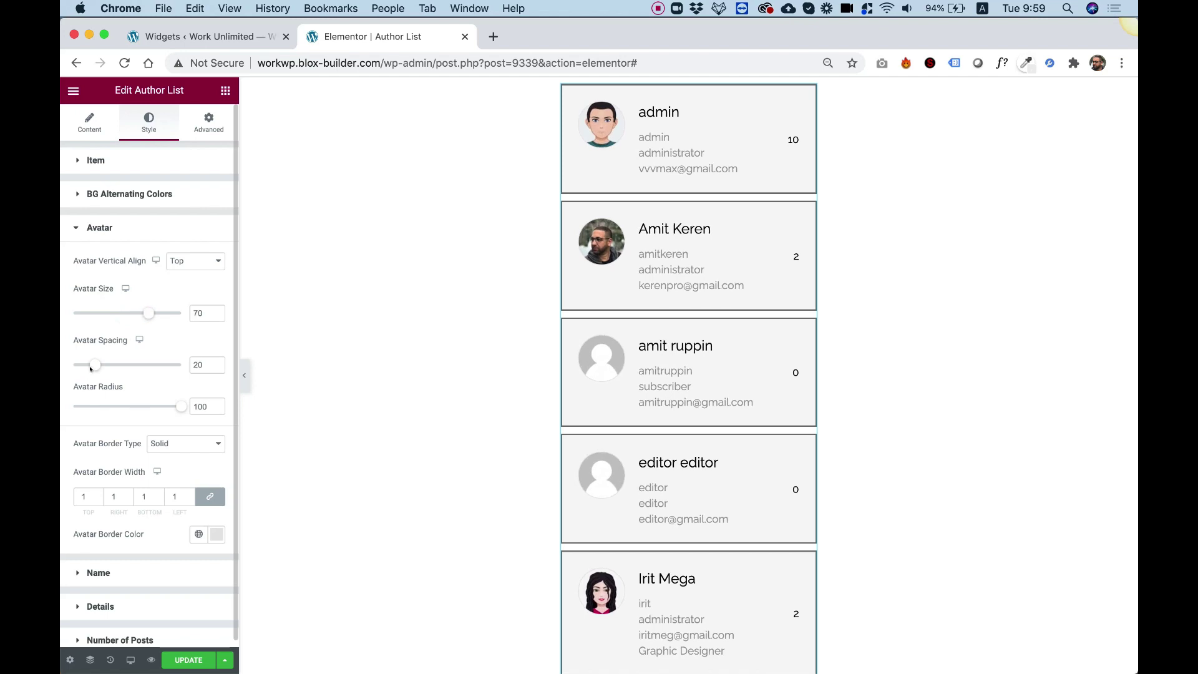
pyautogui.moveTo(91, 365)
pyautogui.mouseDown()
pyautogui.moveTo(115, 365)
pyautogui.moveTo(89, 364)
pyautogui.mouseUp()
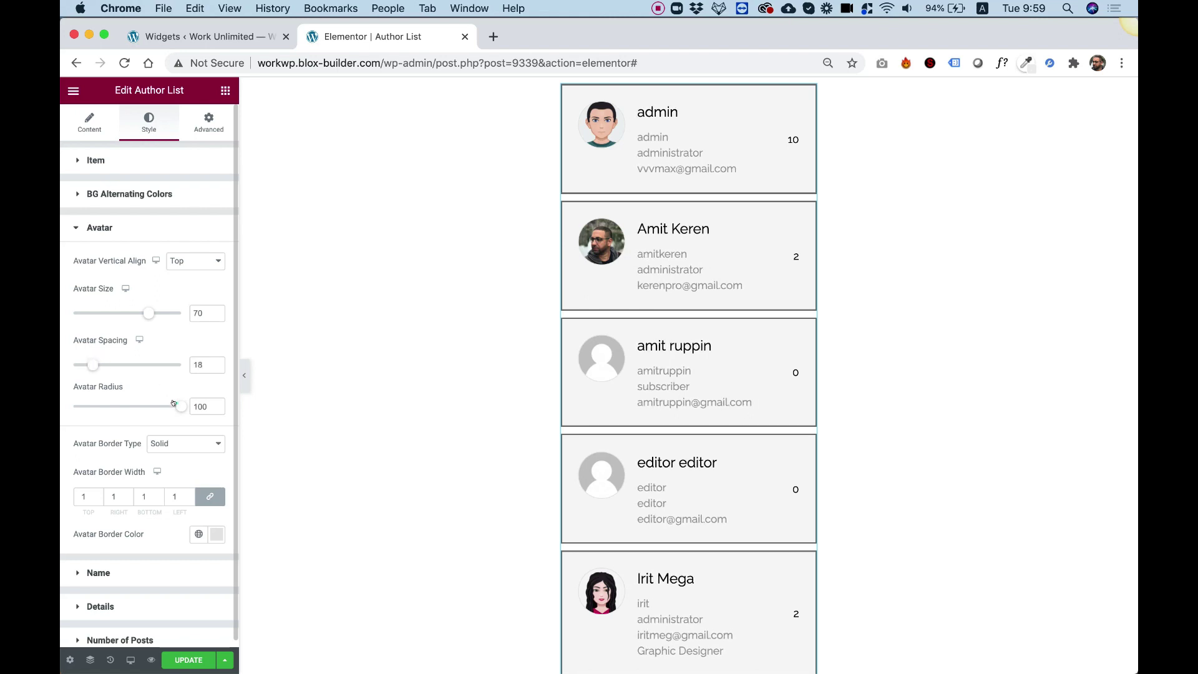
pyautogui.moveTo(173, 403); pyautogui.dragTo(83, 397)
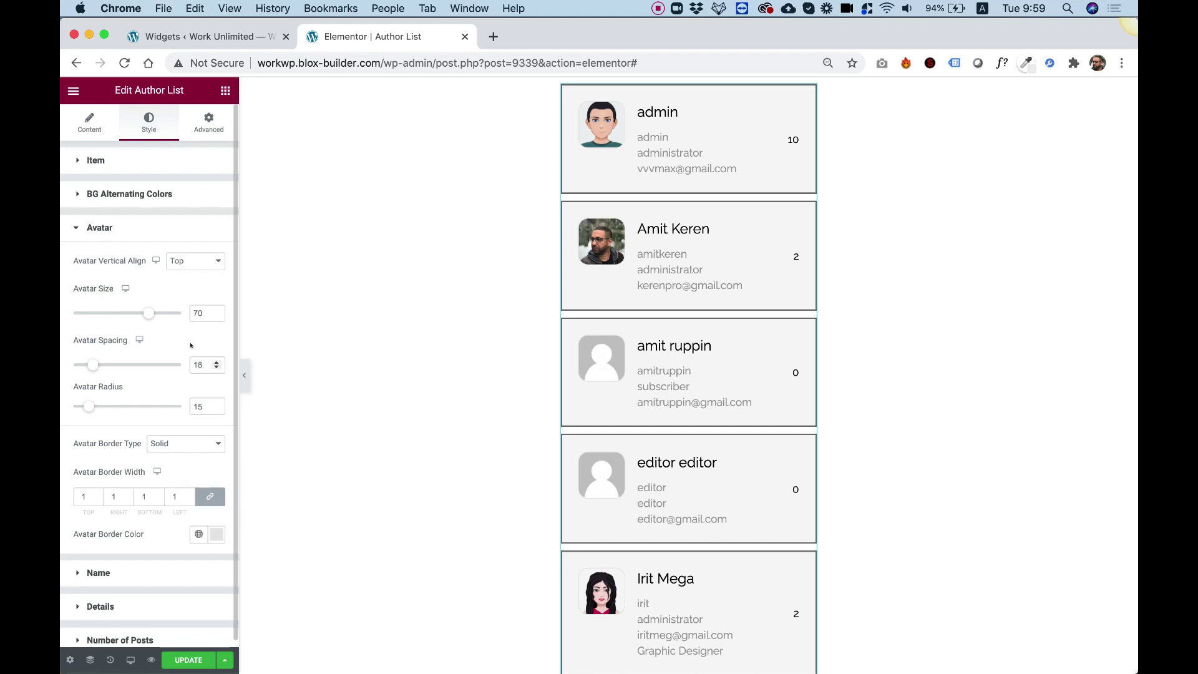
# Try Middle vertical alignment for the avatars, return it to Top, and collapse Avatar
pyautogui.click(191, 262)
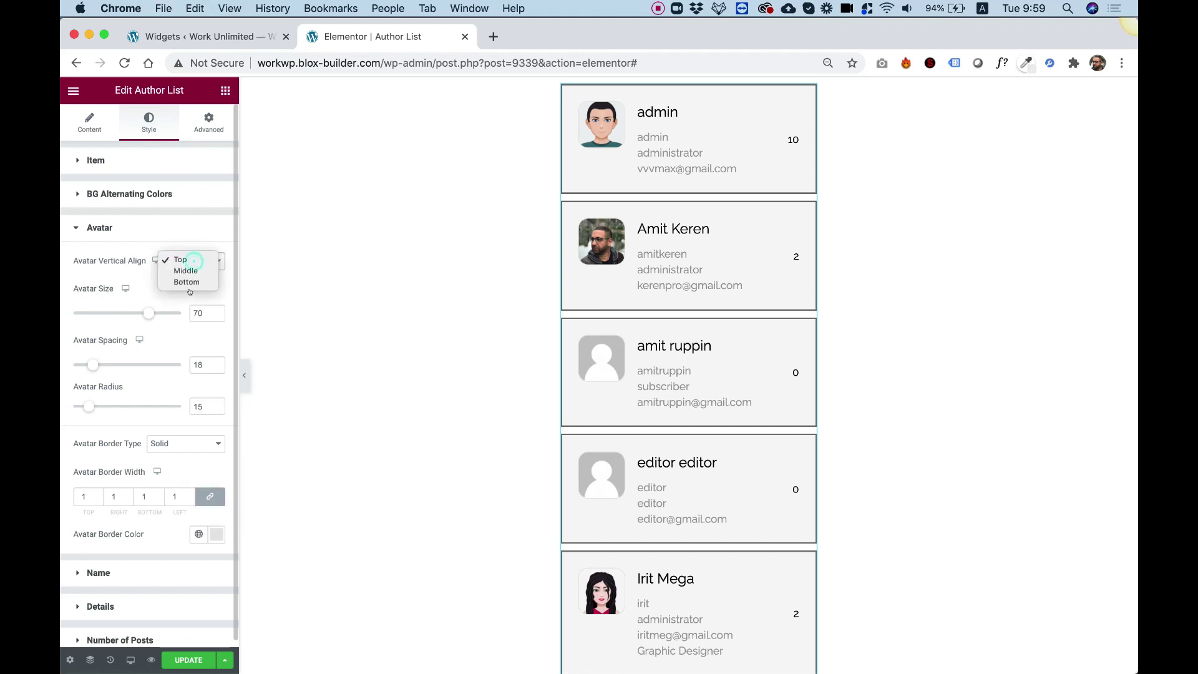
pyautogui.click(191, 275)
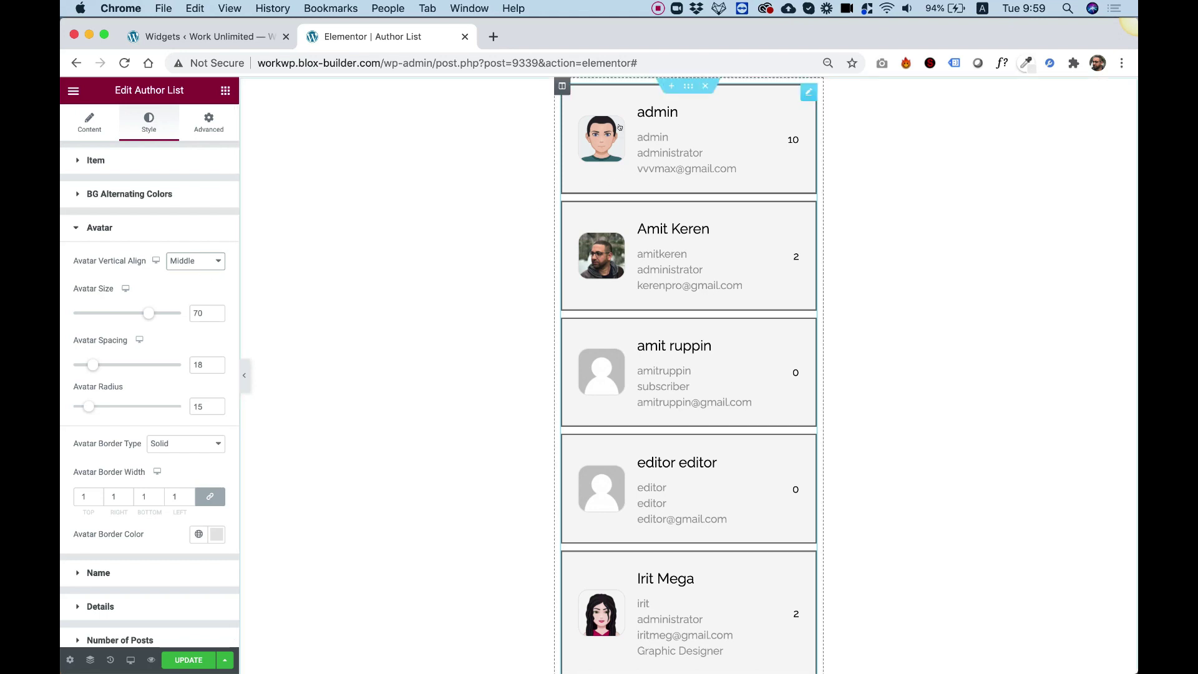
pyautogui.click(183, 259)
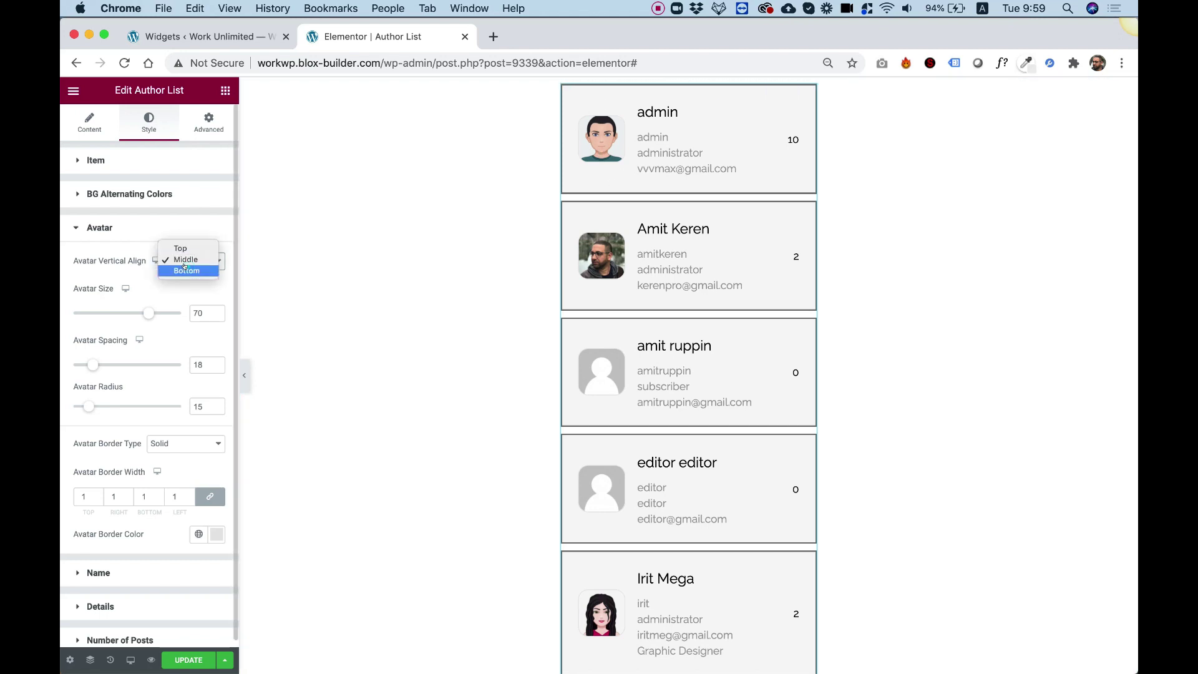
pyautogui.click(176, 250)
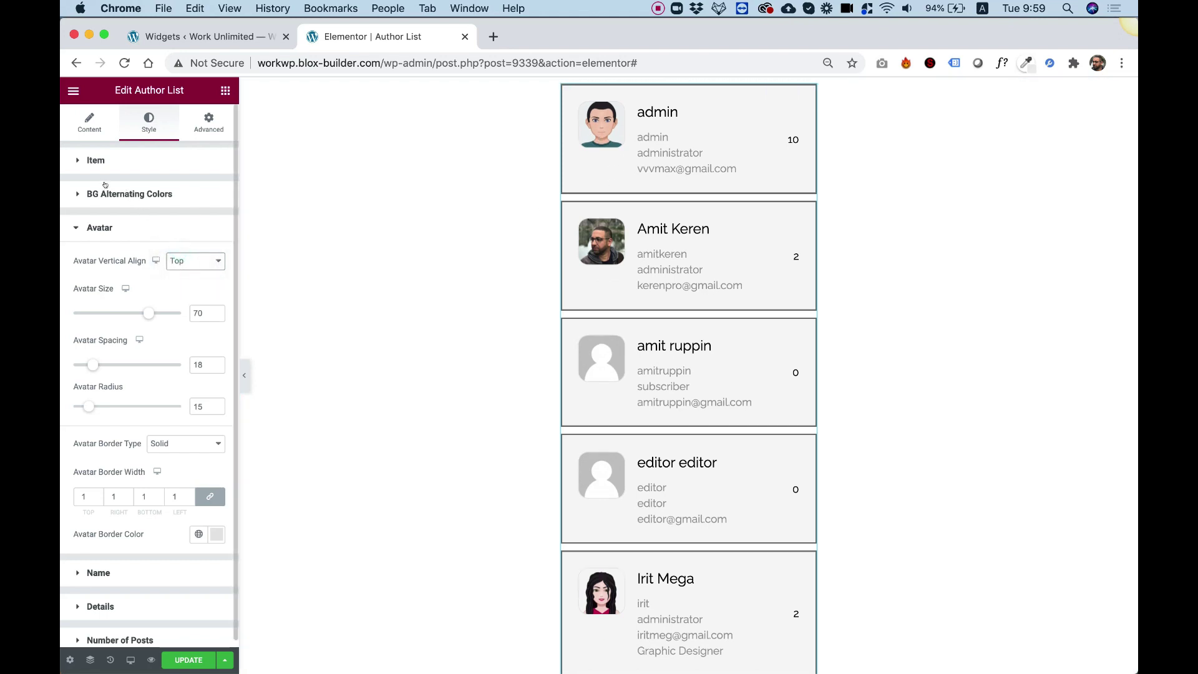
pyautogui.click(92, 228)
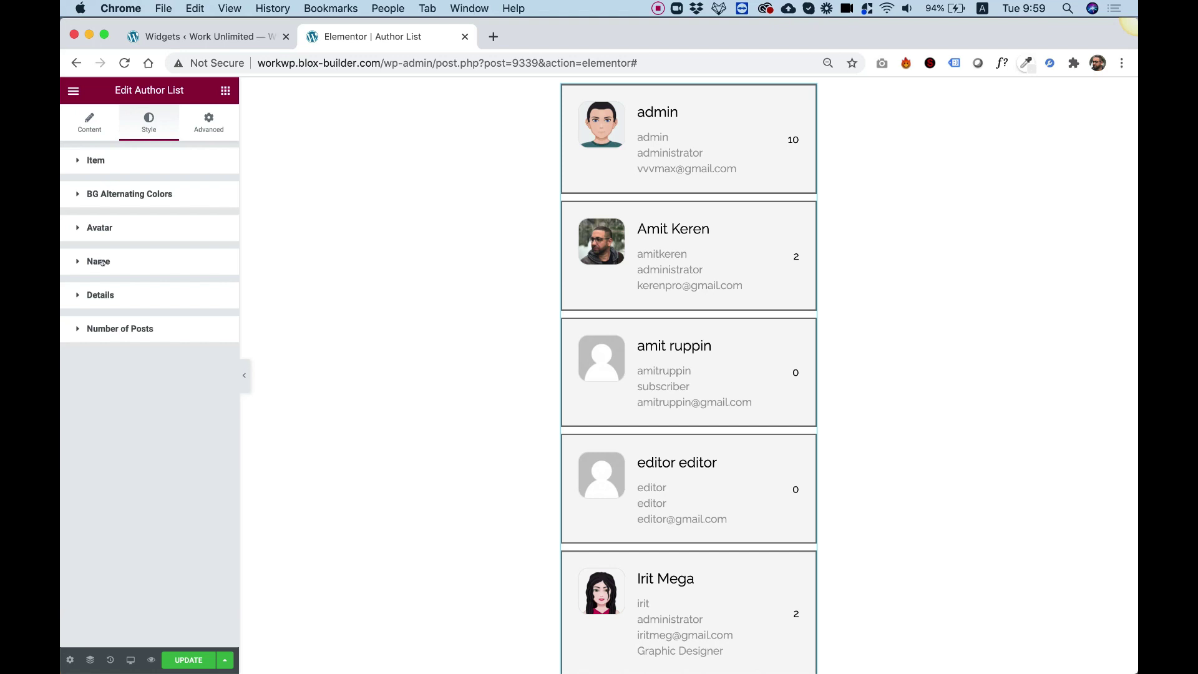
# Set the Name typography size to 23 px
pyautogui.click(100, 261)
pyautogui.click(216, 332)
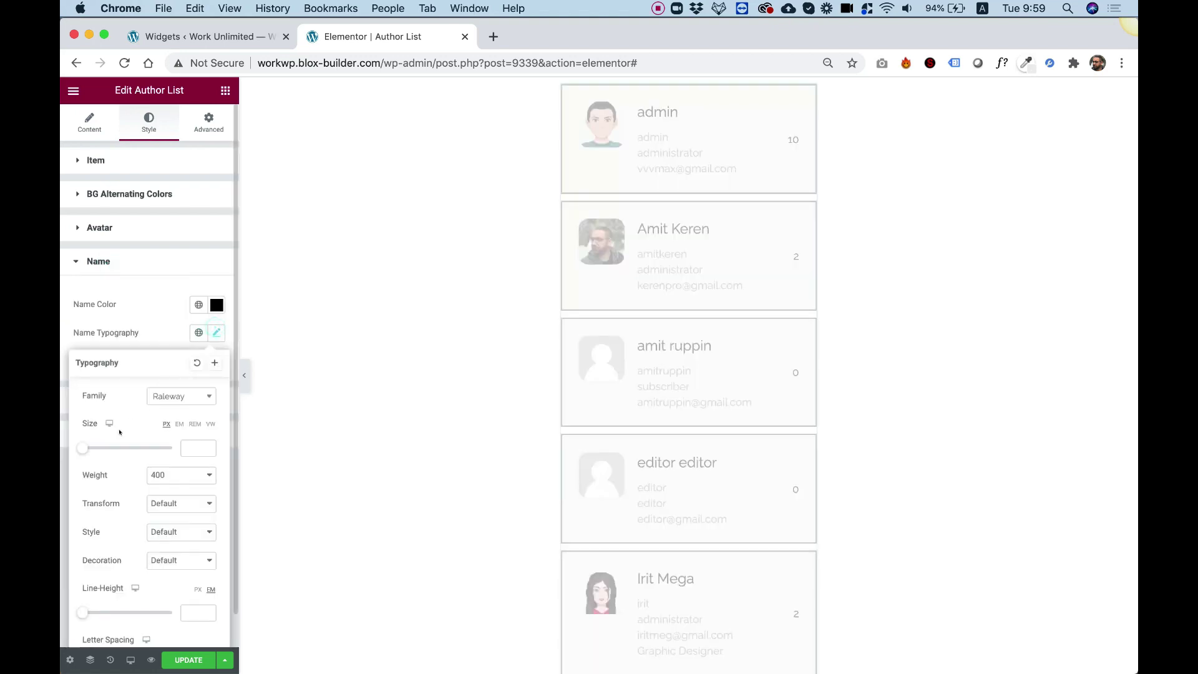
pyautogui.click(87, 448)
pyautogui.moveTo(86, 448); pyautogui.dragTo(89, 447)
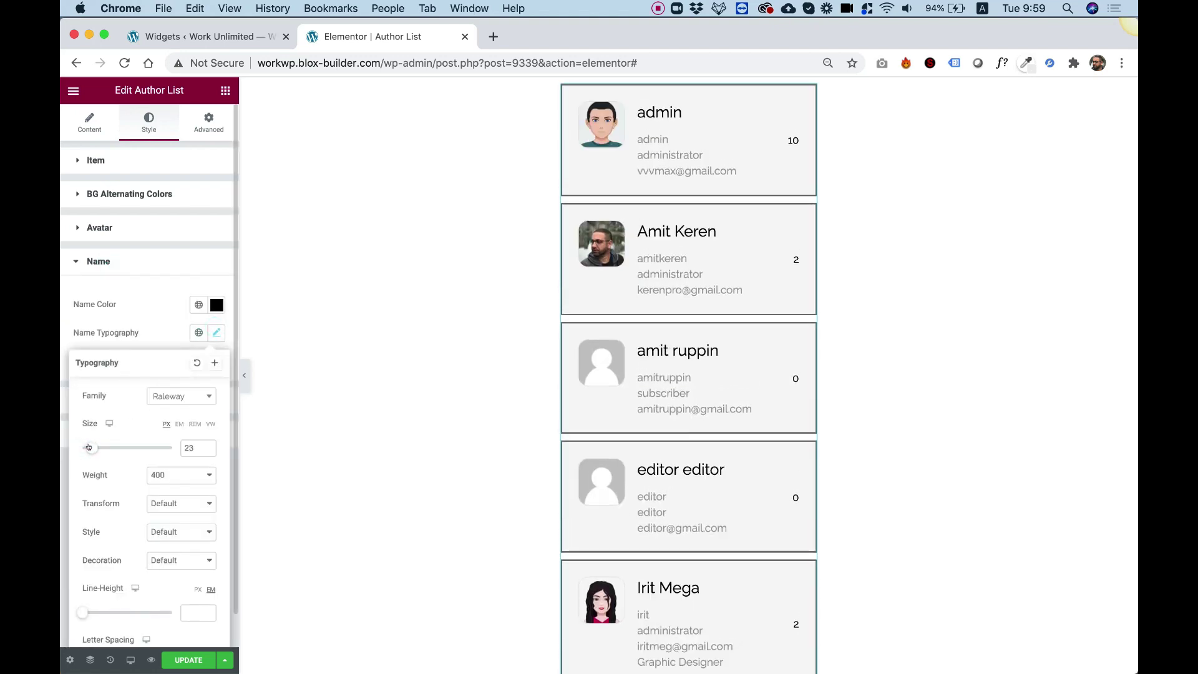
pyautogui.click(112, 329)
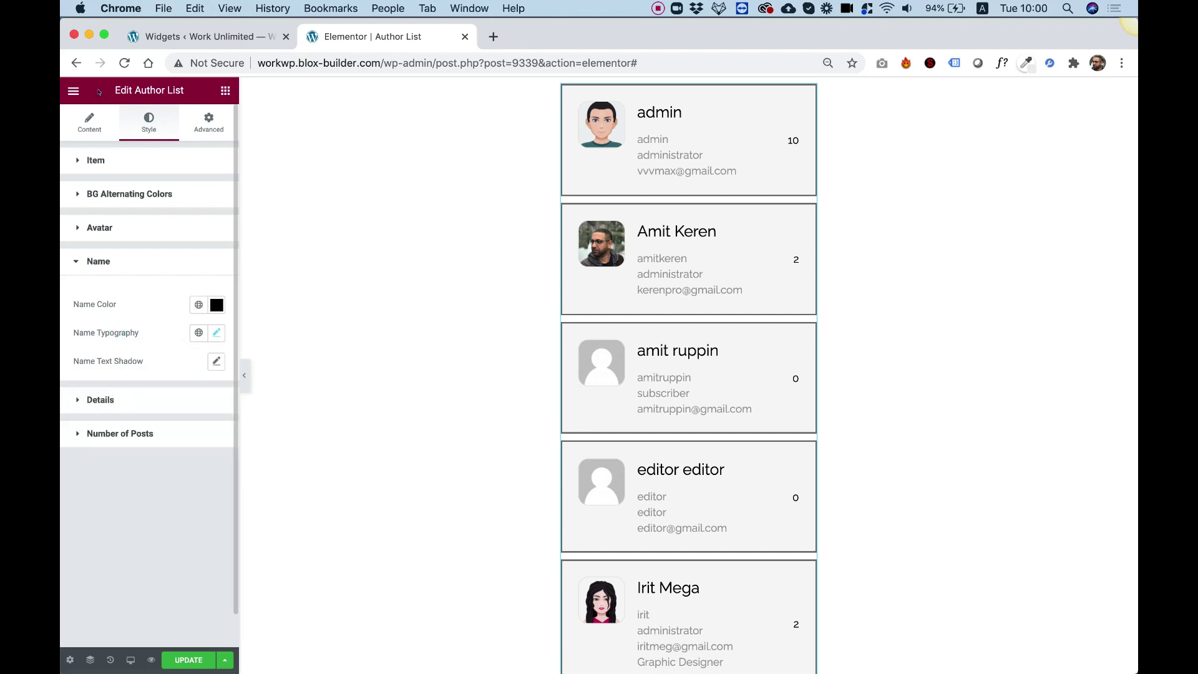
pyautogui.click(89, 122)
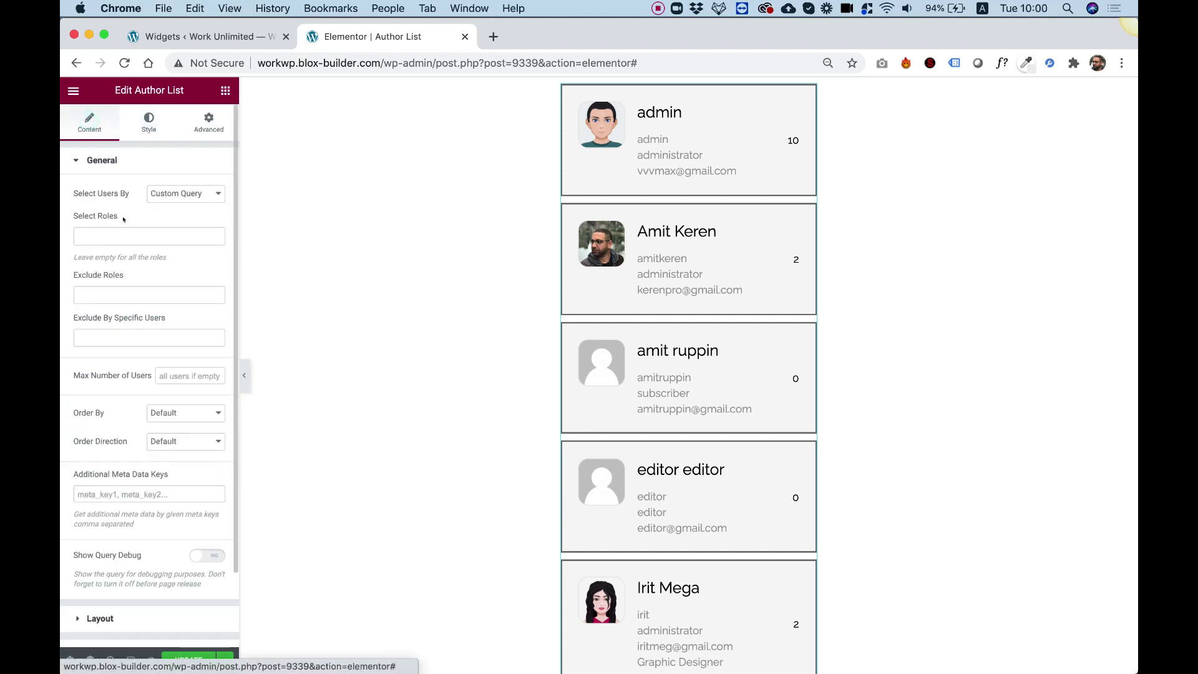
# Set Show Username, Role, Email, Description and Number of Posts to NO
pyautogui.click(100, 165)
pyautogui.click(100, 194)
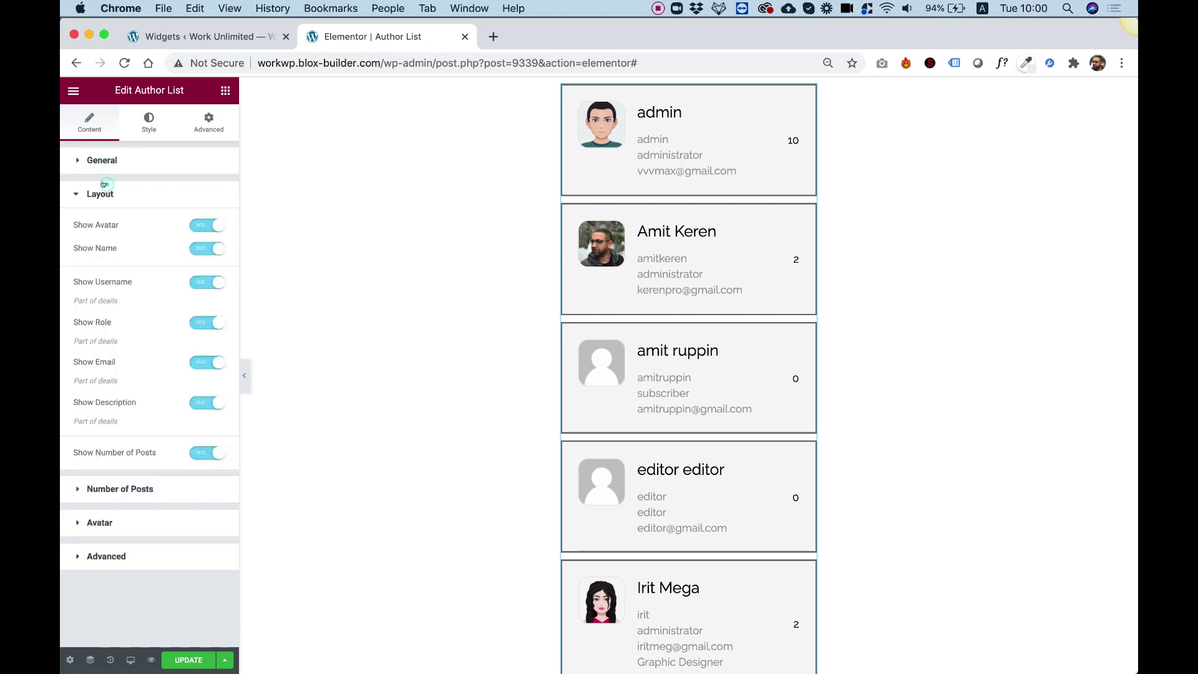
pyautogui.click(204, 284)
pyautogui.click(203, 324)
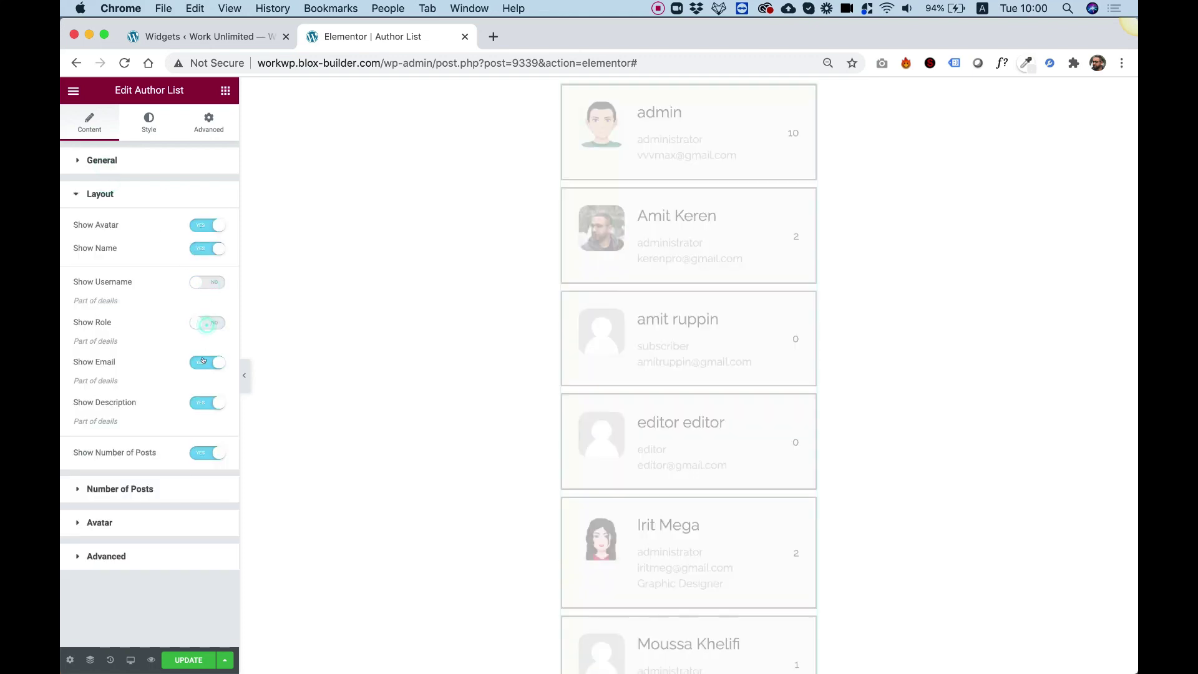
pyautogui.click(206, 363)
pyautogui.click(207, 402)
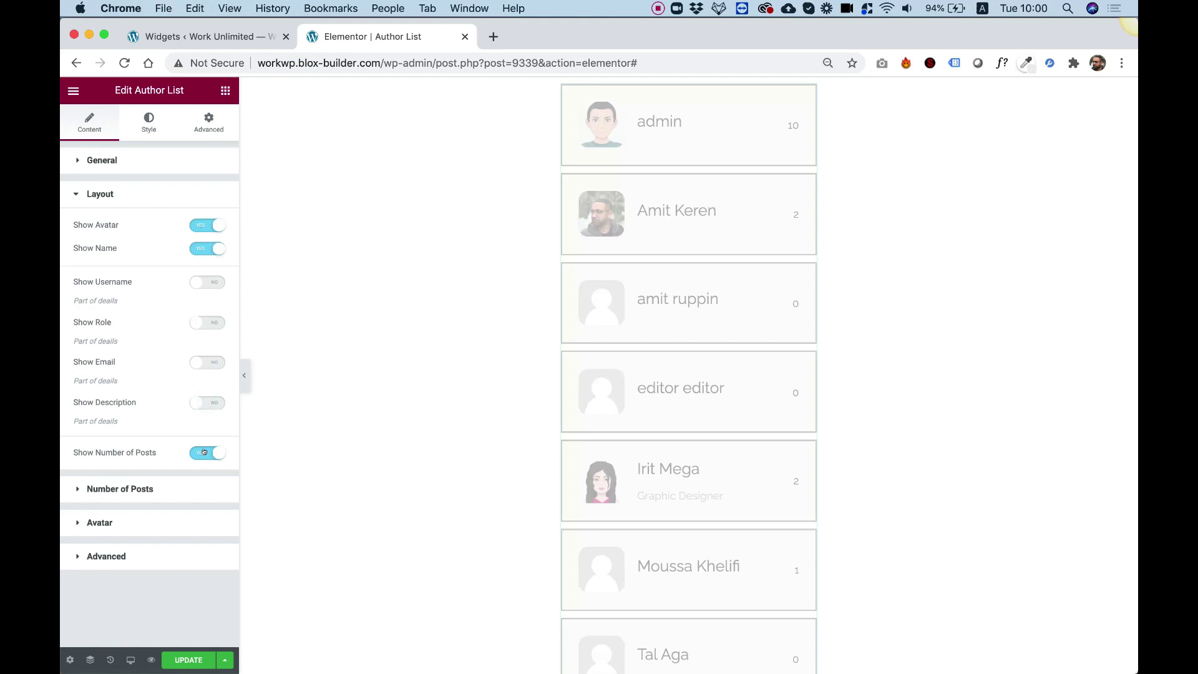
pyautogui.click(207, 451)
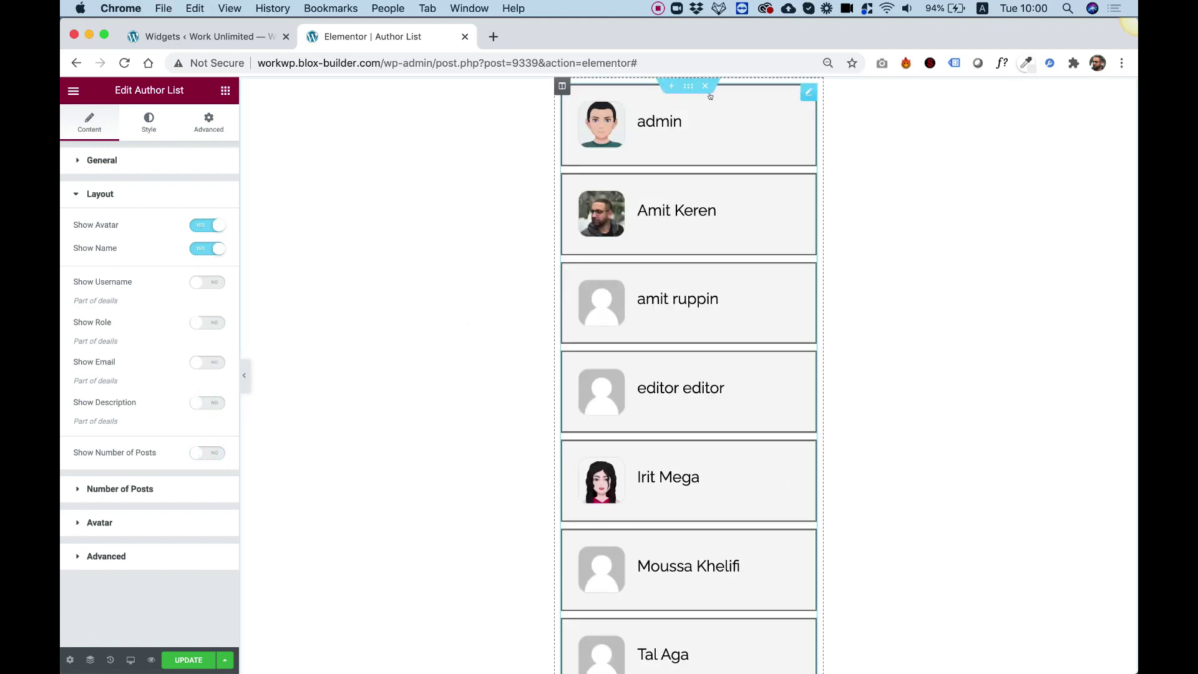
pyautogui.click(681, 87)
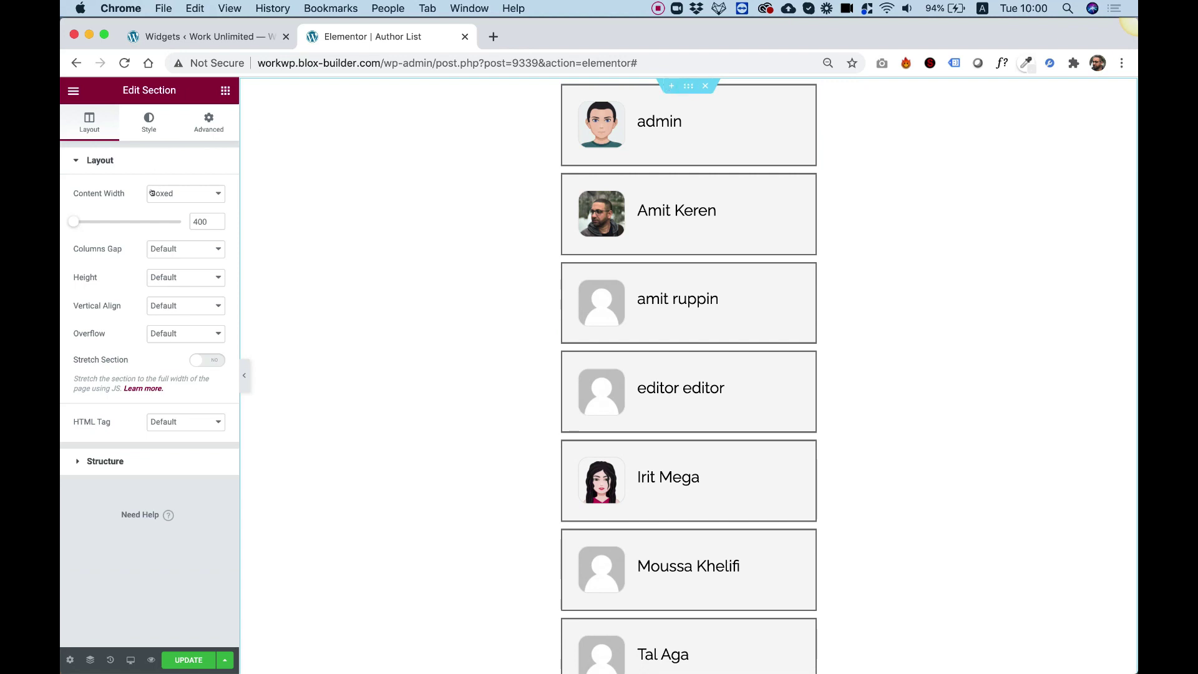
# Delete the section's 400 Content Width value so the author cards widen
pyautogui.doubleClick(199, 221)
pyautogui.press('BackSpace')
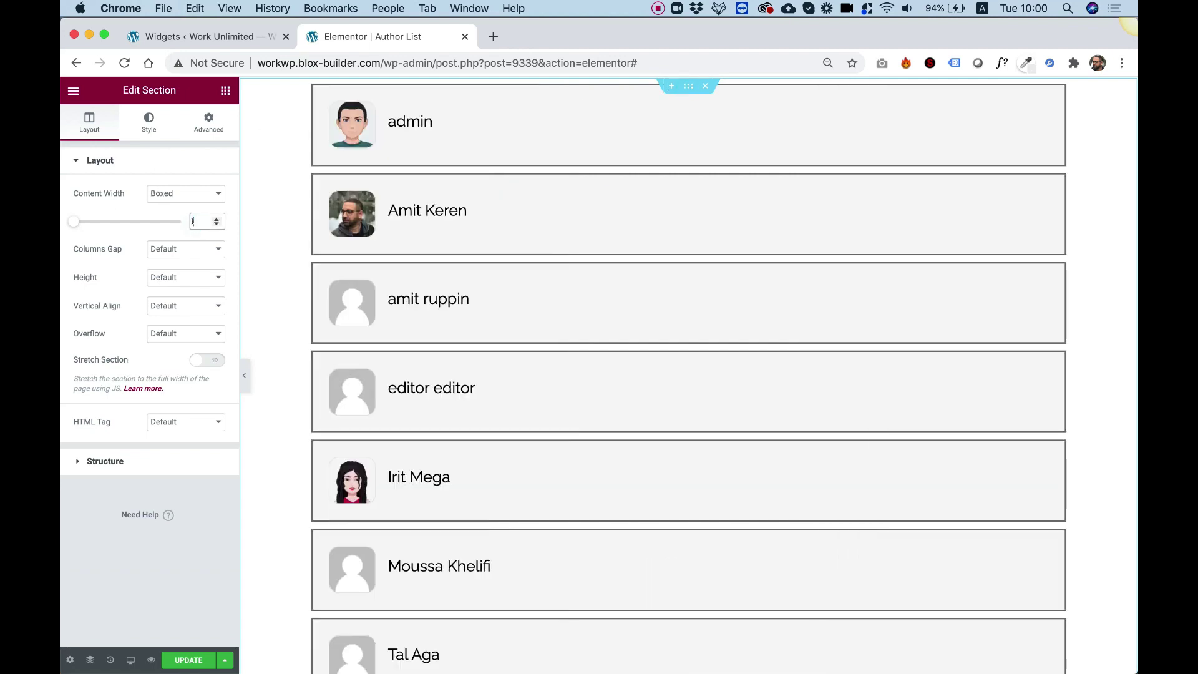
pyautogui.click(138, 127)
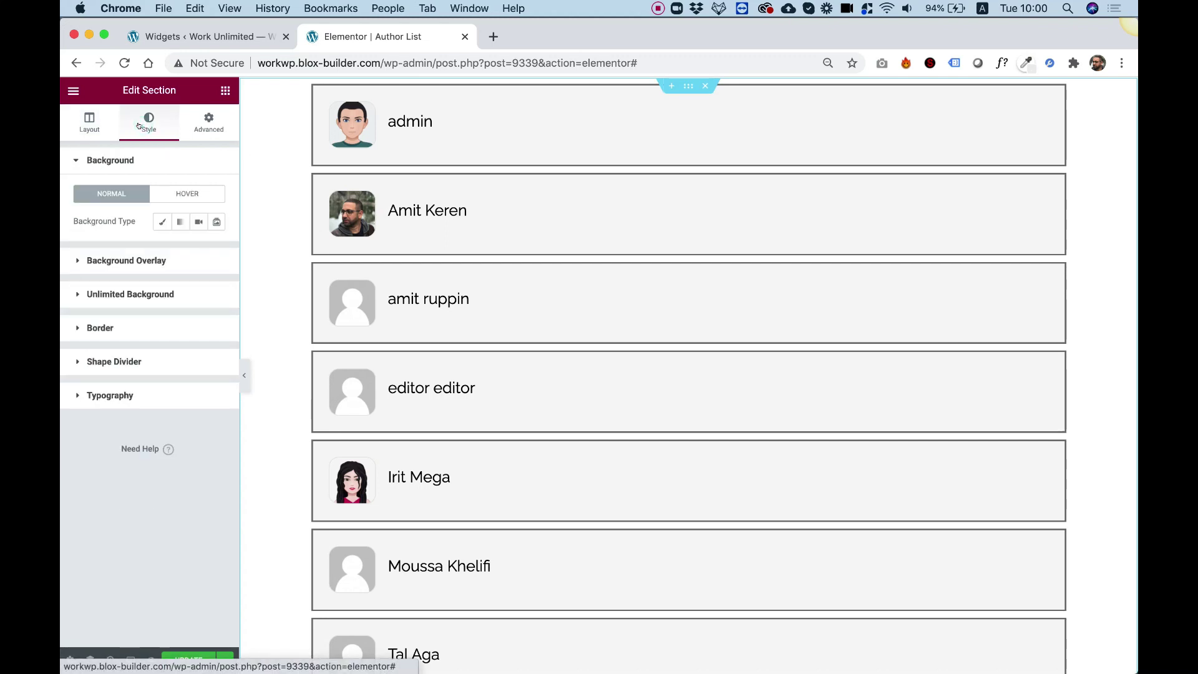
pyautogui.click(325, 156)
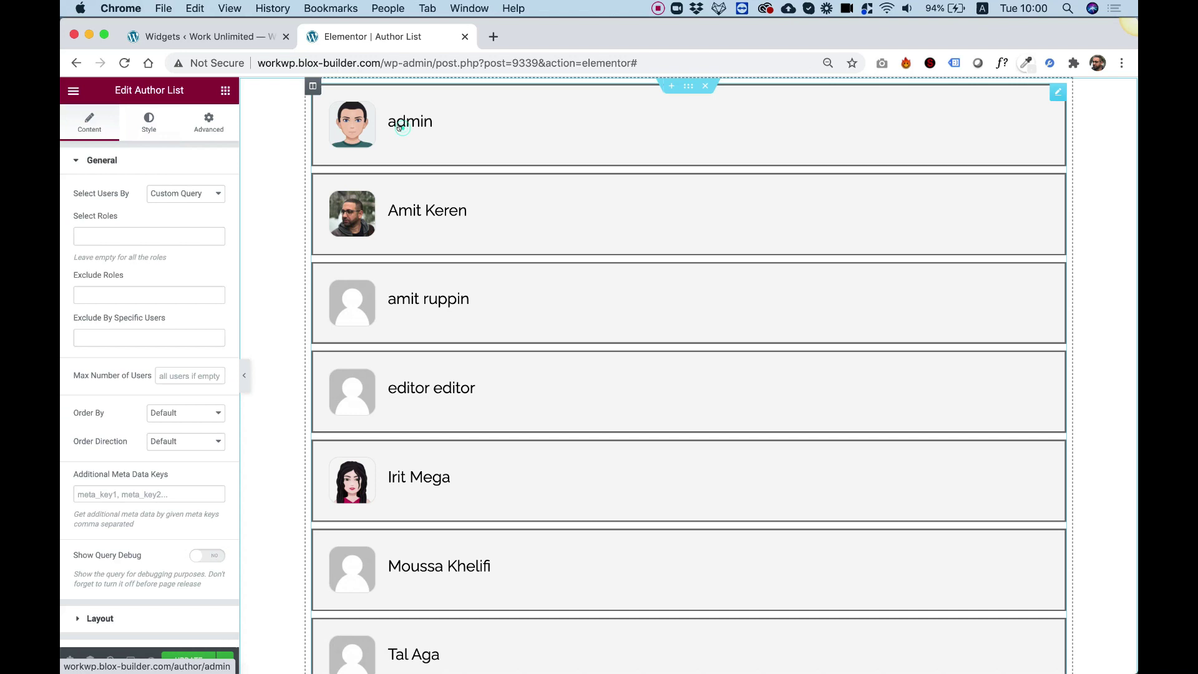
pyautogui.click(151, 118)
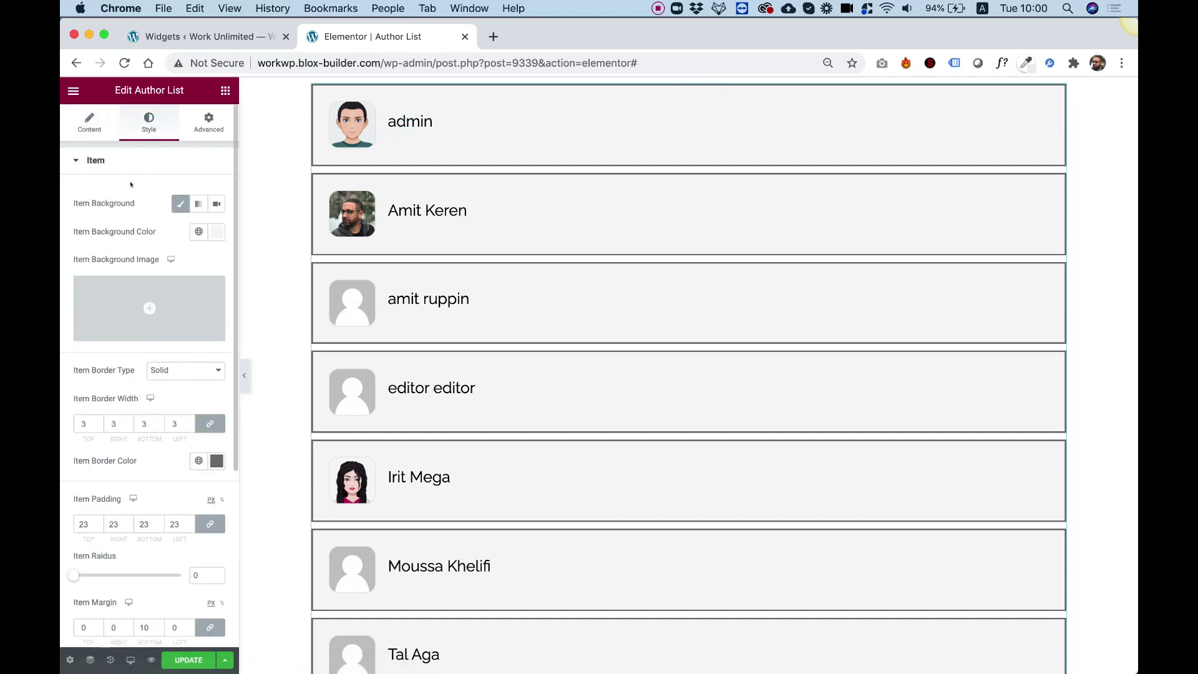
# Set the item Layout to Horizontal List with an 8 px Item Margin on all sides
pyautogui.scroll(-5, 145, 513)
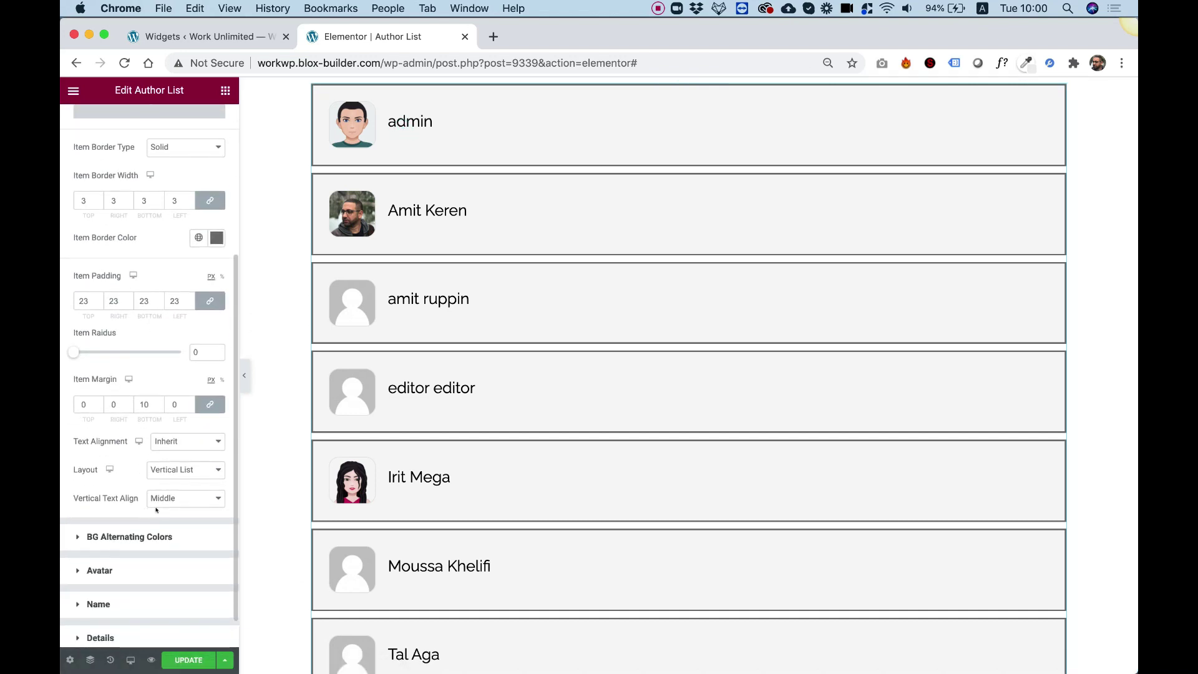
pyautogui.click(177, 471)
pyautogui.click(191, 479)
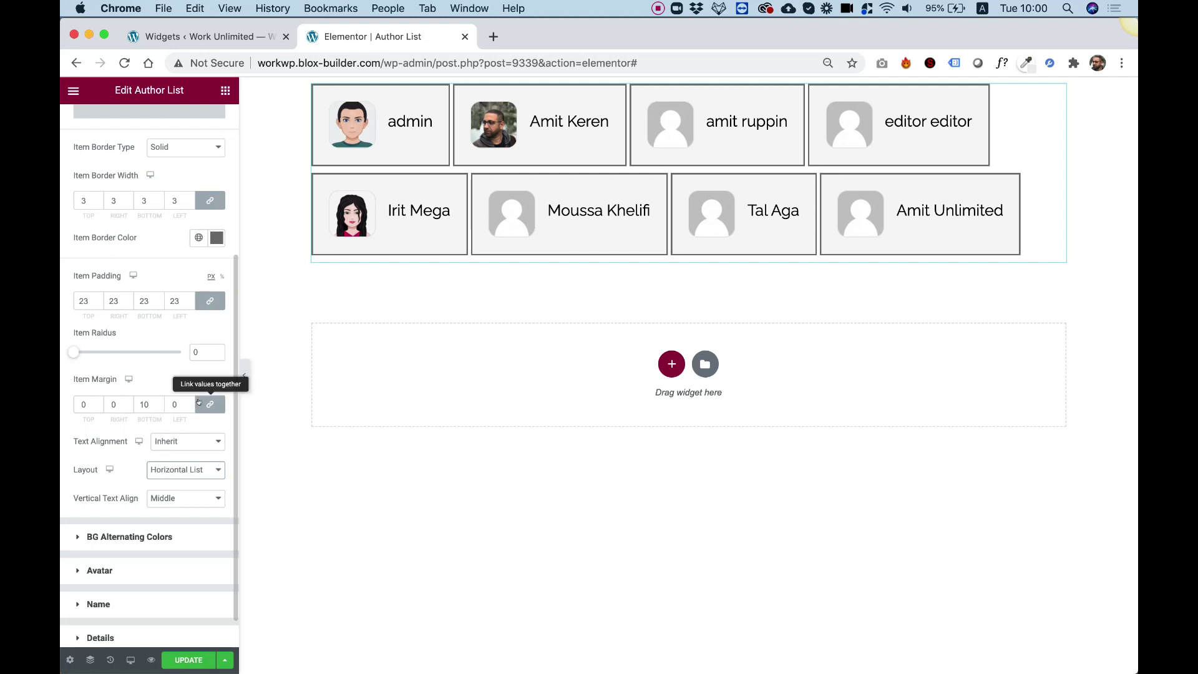
pyautogui.click(113, 405)
pyautogui.write('1')
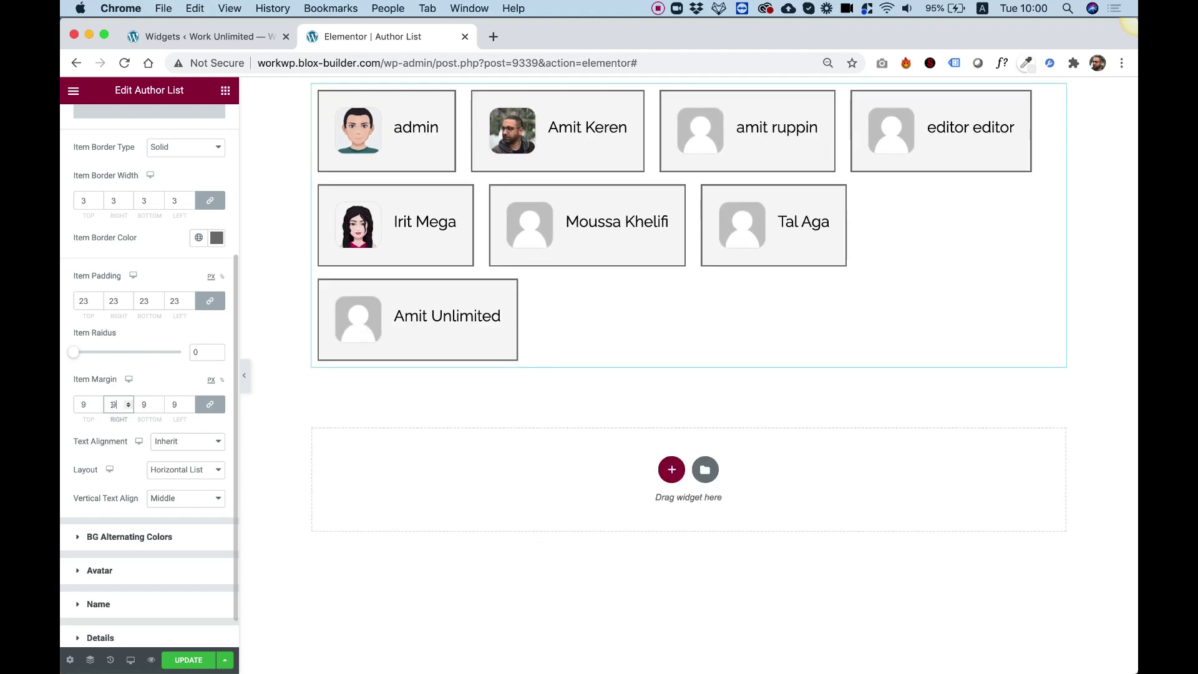
pyautogui.press('Down')
pyautogui.press('Down')
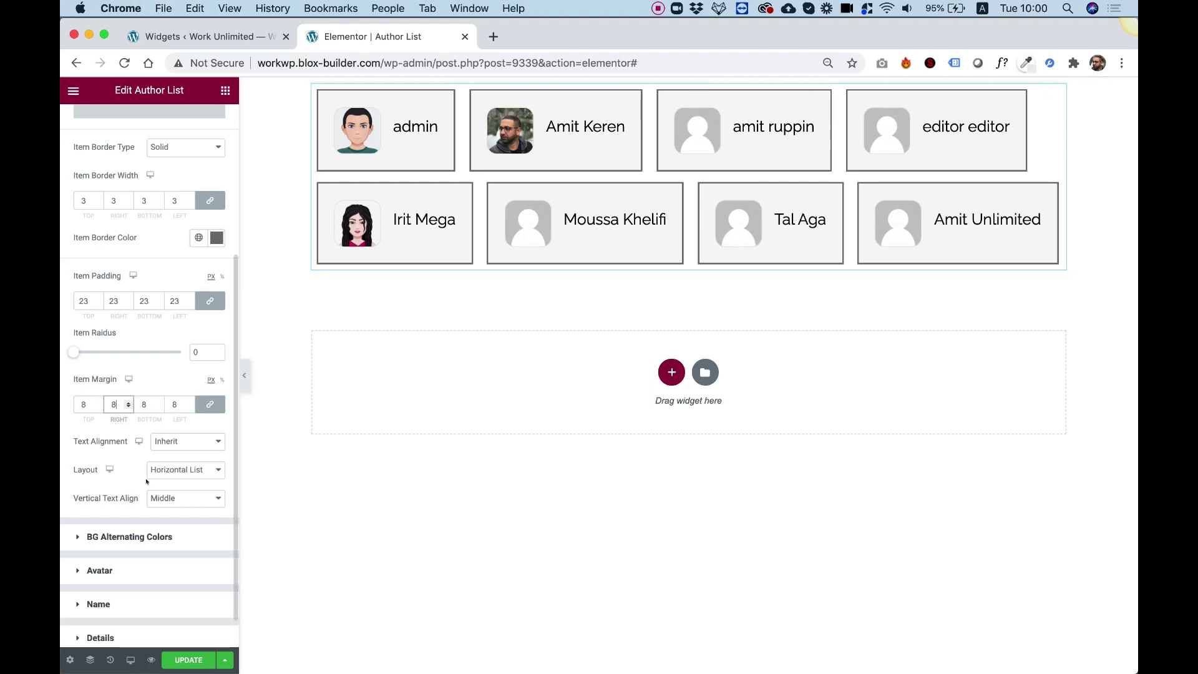
pyautogui.scroll(-1, 115, 584)
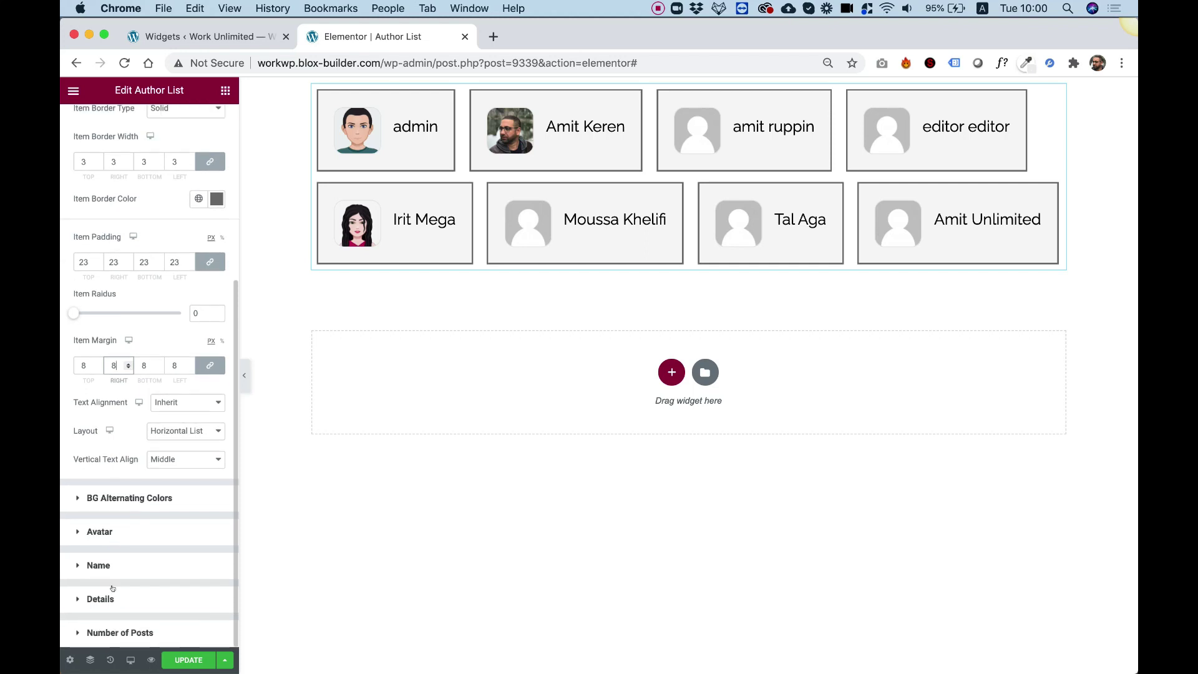